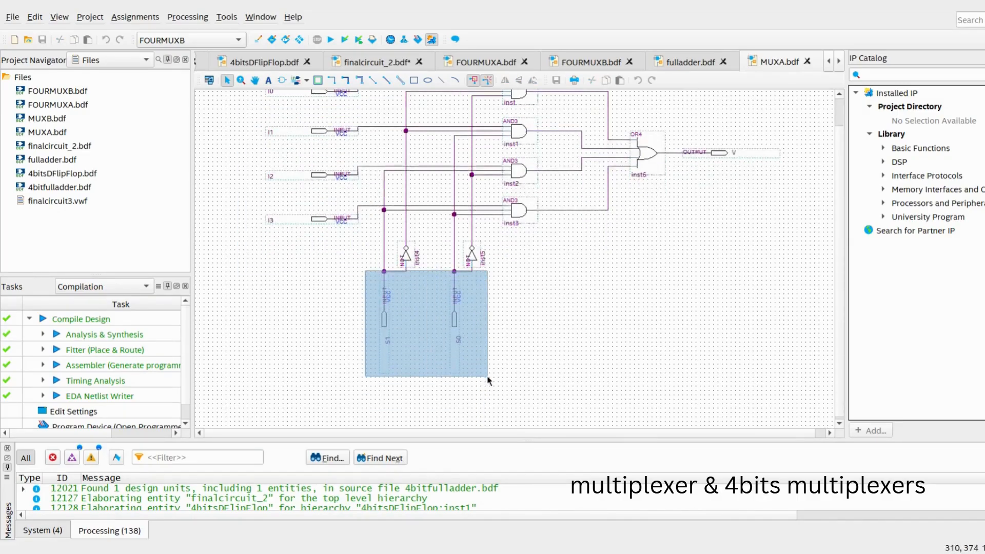
- Examine the MUXA schematic's select inputs, inverters, AND gates, OR gate and output, and locate the command for creating its symbol file
{"action": "scroll", "coordinate": [588, 281], "scroll_direction": "up", "scroll_amount": 2}
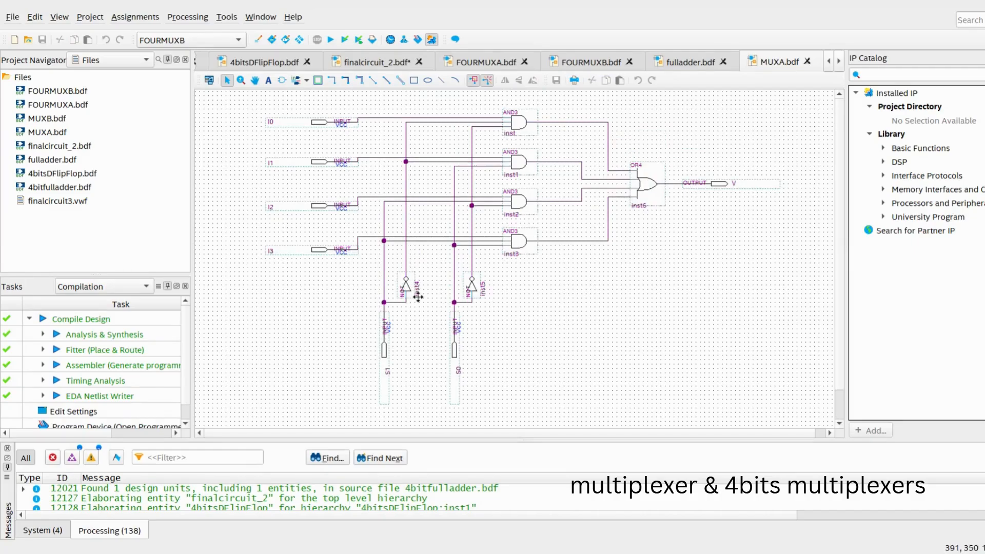
{"action": "left_click_drag", "start_coordinate": [498, 270], "coordinate": [418, 303]}
{"action": "left_click_drag", "start_coordinate": [550, 216], "coordinate": [500, 274]}
{"action": "left_click", "coordinate": [553, 191]}
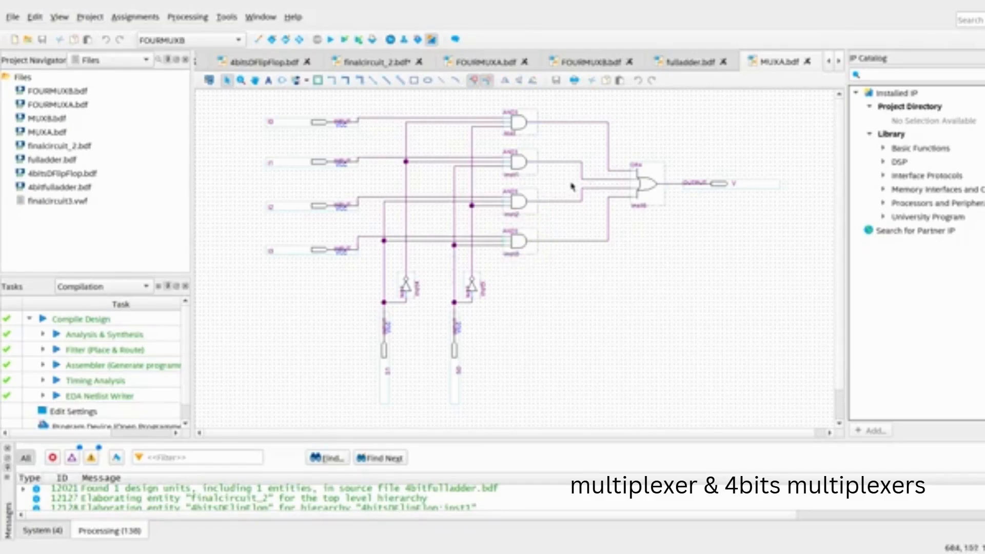
{"action": "left_click_drag", "start_coordinate": [669, 152], "coordinate": [623, 246]}
{"action": "left_click", "coordinate": [659, 243]}
{"action": "left_click_drag", "start_coordinate": [674, 198], "coordinate": [812, 175]}
{"action": "left_click", "coordinate": [734, 153]}
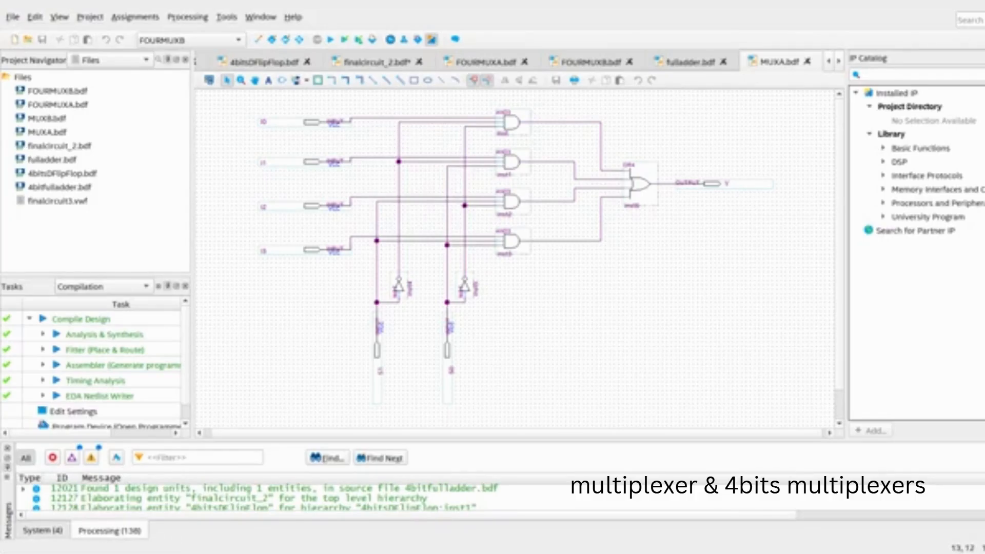
{"action": "left_click", "coordinate": [11, 17]}
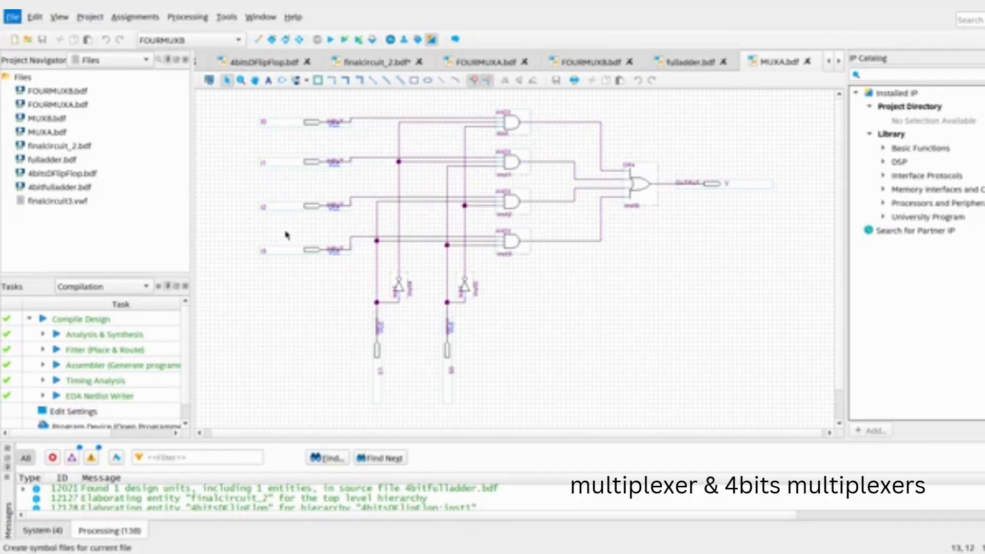
{"action": "left_click", "coordinate": [556, 97]}
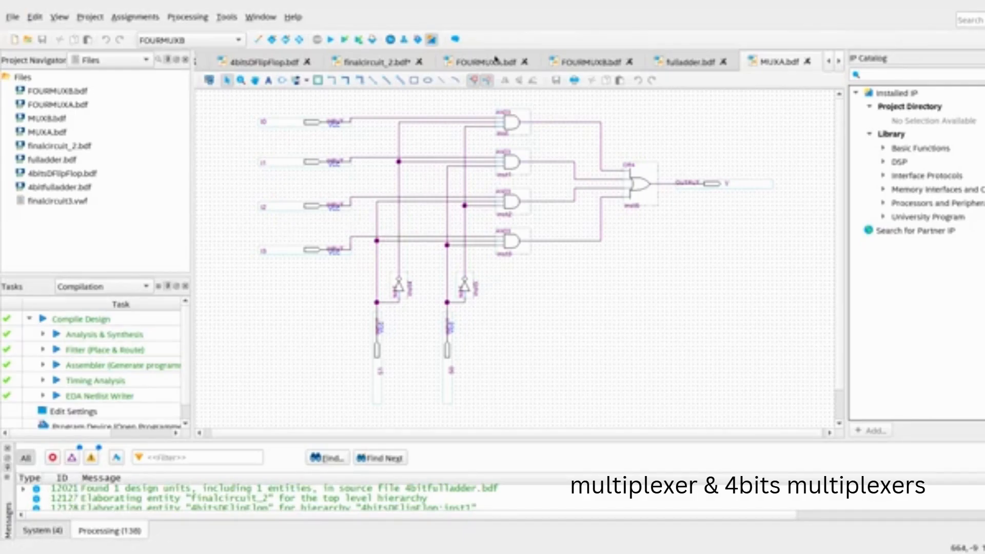
- Open FOURMUXA.bdf, examine its inputs, four MUXA blocks, shared select lines and outputs, and locate the symbol file creation command
{"action": "left_click", "coordinate": [495, 60]}
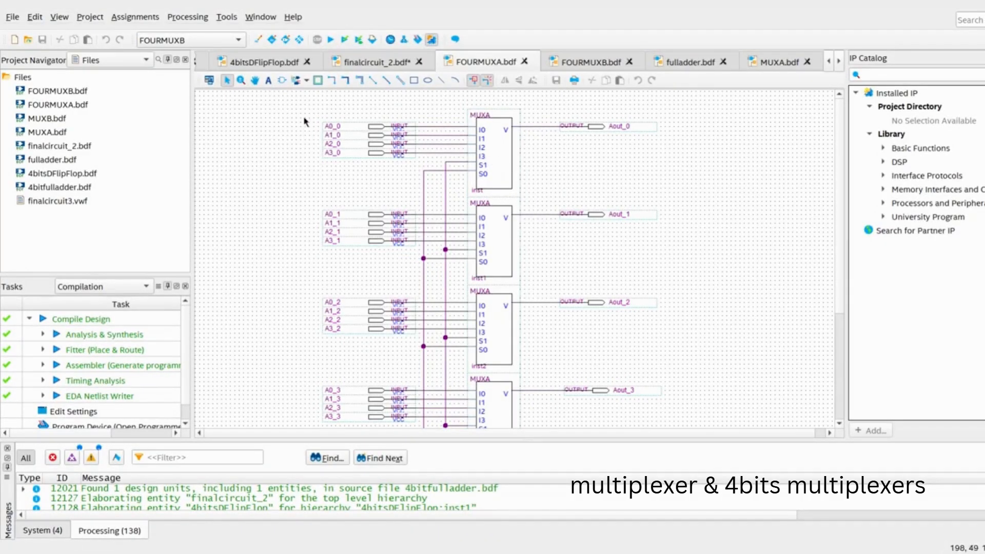
{"action": "left_click_drag", "start_coordinate": [312, 109], "coordinate": [445, 195]}
{"action": "left_click_drag", "start_coordinate": [297, 204], "coordinate": [416, 253]}
{"action": "left_click", "coordinate": [375, 255]}
{"action": "scroll", "coordinate": [375, 256], "scroll_direction": "down", "scroll_amount": 3}
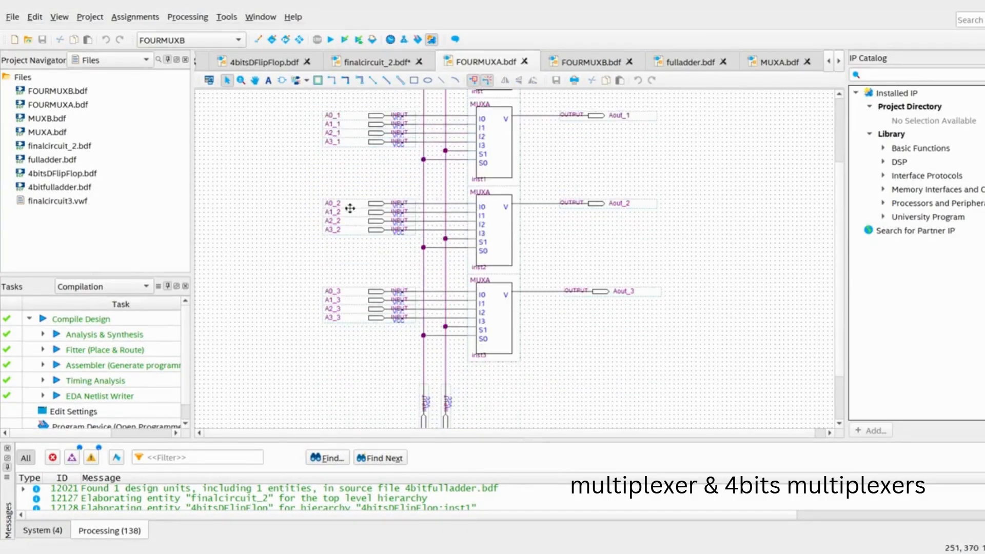
{"action": "scroll", "coordinate": [377, 237], "scroll_direction": "down", "scroll_amount": 2}
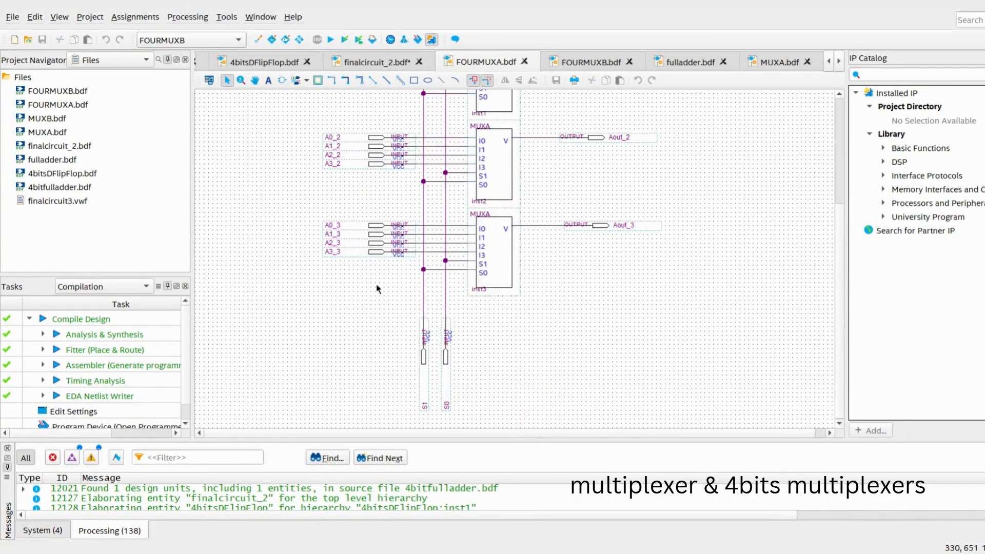
{"action": "left_click_drag", "start_coordinate": [409, 317], "coordinate": [462, 405]}
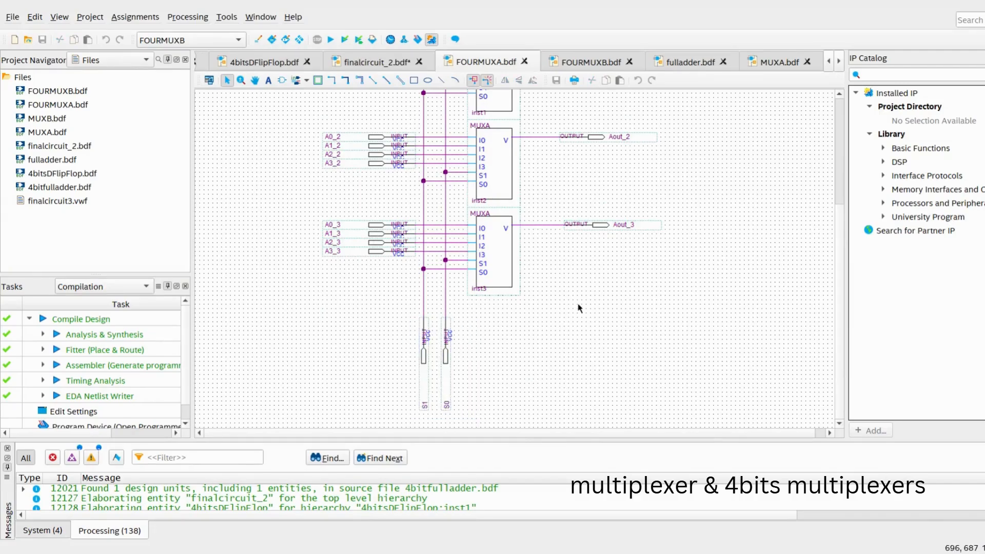
{"action": "scroll", "coordinate": [579, 308], "scroll_direction": "up", "scroll_amount": 3}
{"action": "scroll", "coordinate": [585, 307], "scroll_direction": "up", "scroll_amount": 1}
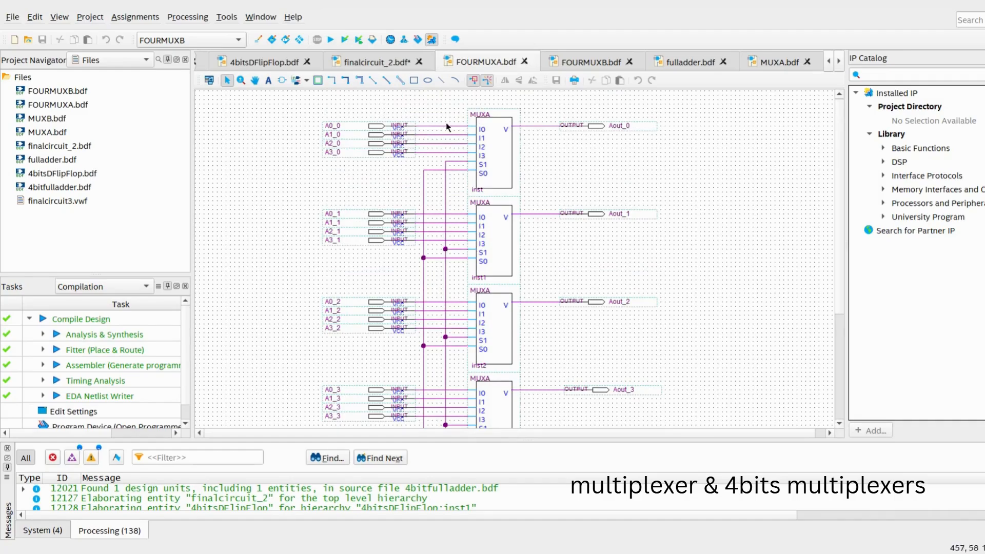
{"action": "left_click_drag", "start_coordinate": [677, 105], "coordinate": [530, 400]}
{"action": "left_click", "coordinate": [768, 250]}
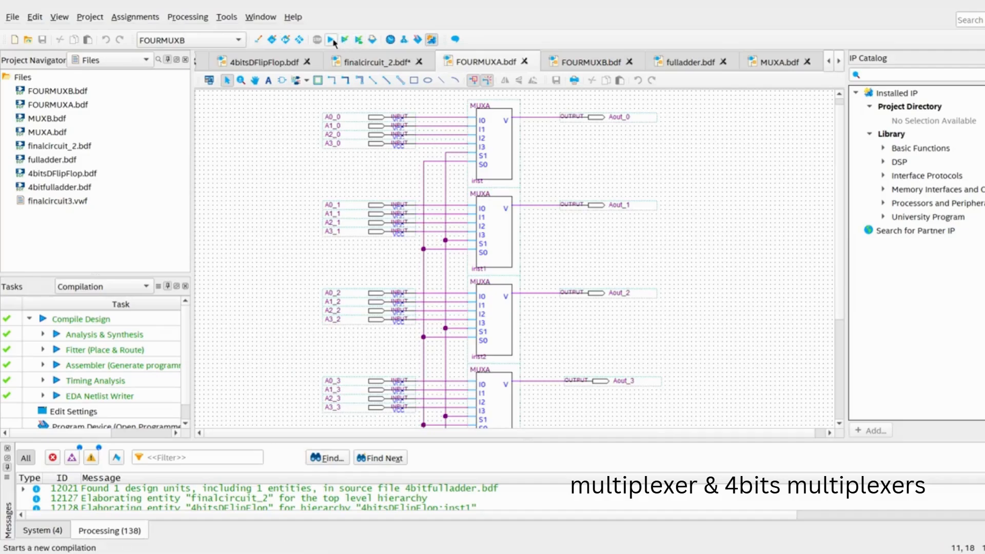
{"action": "left_click", "coordinate": [13, 18]}
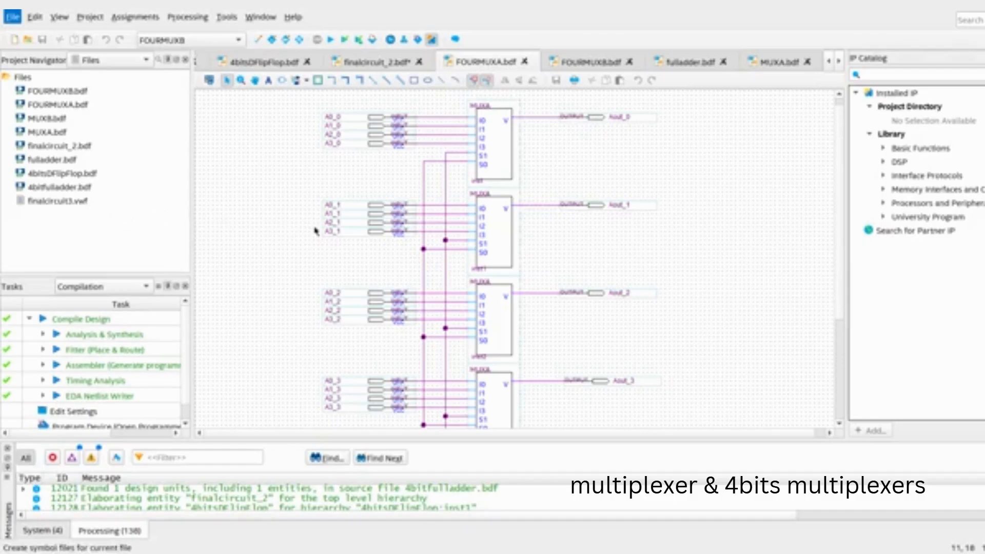
{"action": "left_click", "coordinate": [688, 190]}
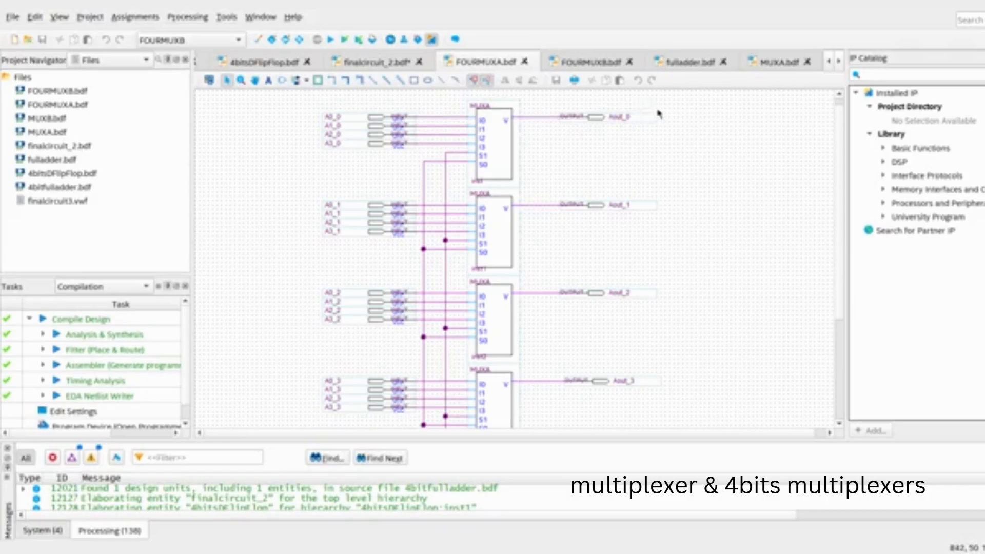
- Review the MUXB schematic and the FOURMUXB schematic built from four MUXB blocks
{"action": "left_click", "coordinate": [771, 64]}
{"action": "left_click_drag", "start_coordinate": [283, 100], "coordinate": [814, 409]}
{"action": "left_click", "coordinate": [747, 323]}
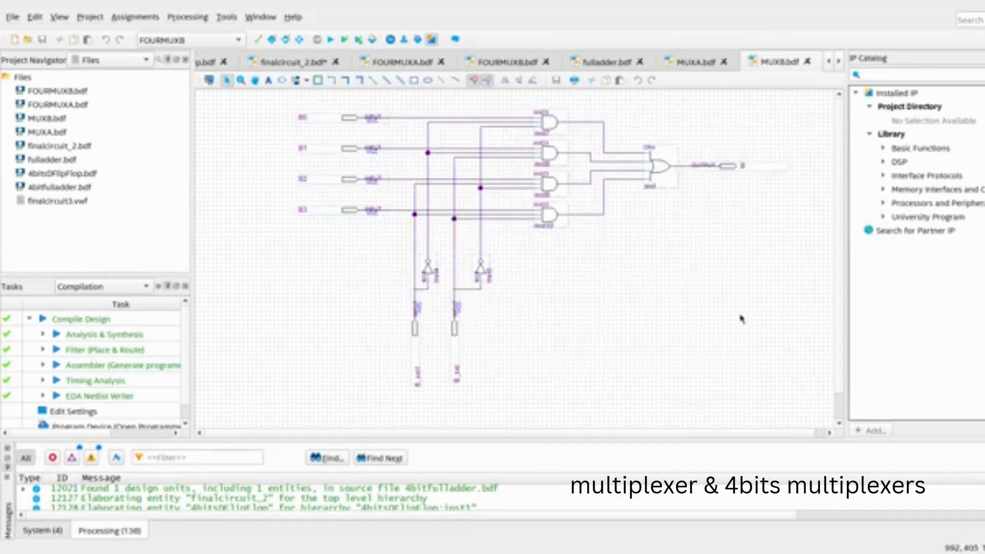
{"action": "left_click", "coordinate": [505, 63]}
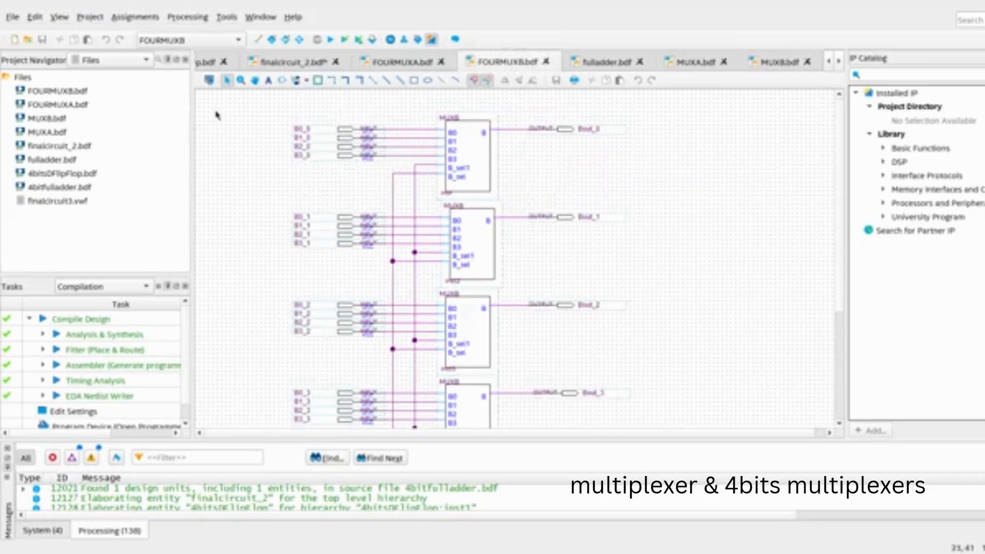
{"action": "left_click_drag", "start_coordinate": [277, 101], "coordinate": [606, 447]}
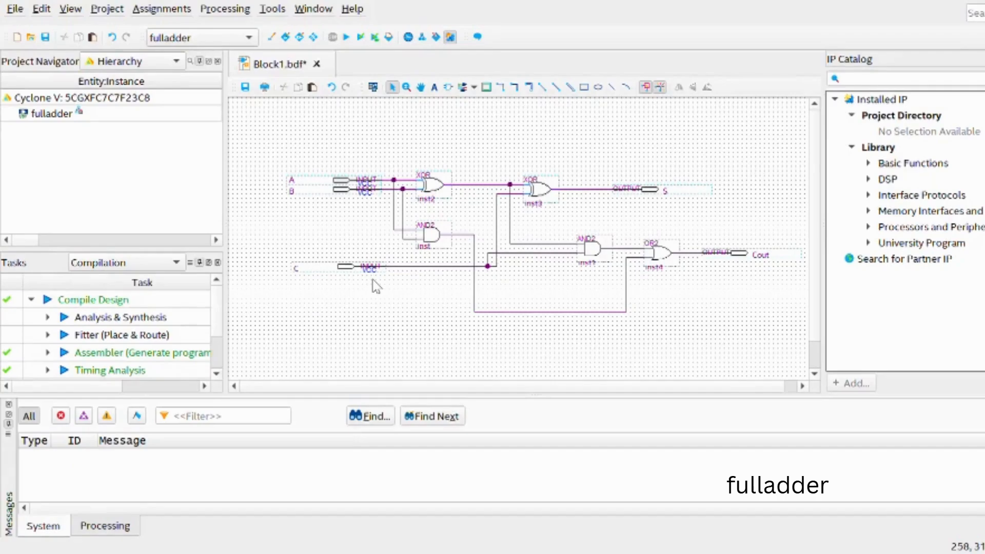
- Run a full compilation of the full-adder schematic and create a symbol file from it
{"action": "scroll", "coordinate": [406, 271], "scroll_direction": "down", "scroll_amount": 1, "text": "ctrl"}
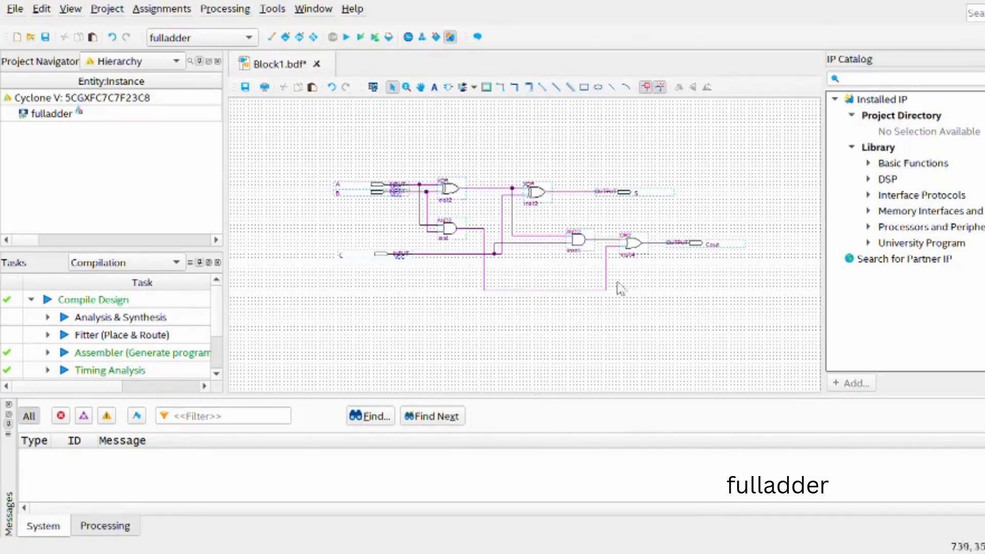
{"action": "scroll", "coordinate": [353, 341], "scroll_direction": "up", "scroll_amount": 1, "text": "ctrl"}
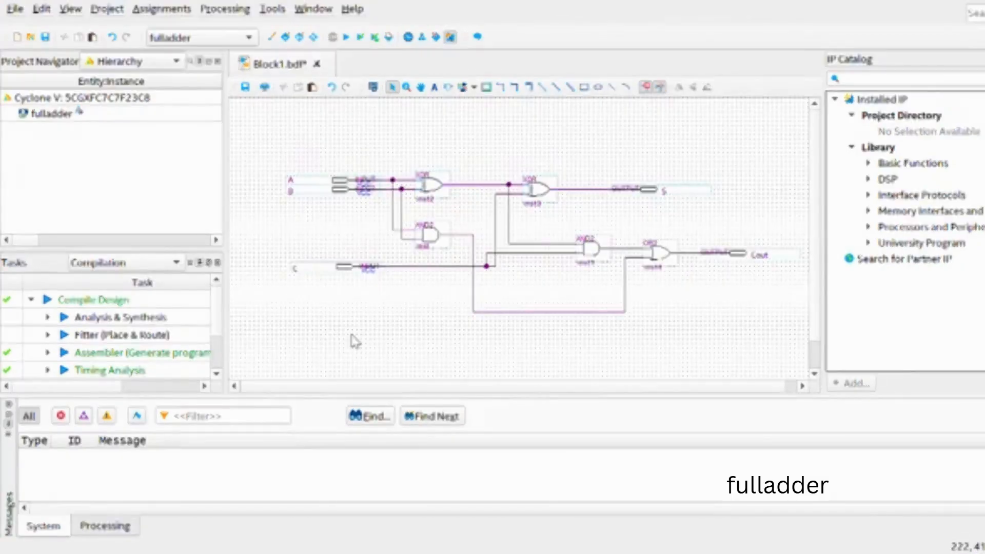
{"action": "left_click_drag", "start_coordinate": [294, 386], "coordinate": [322, 388]}
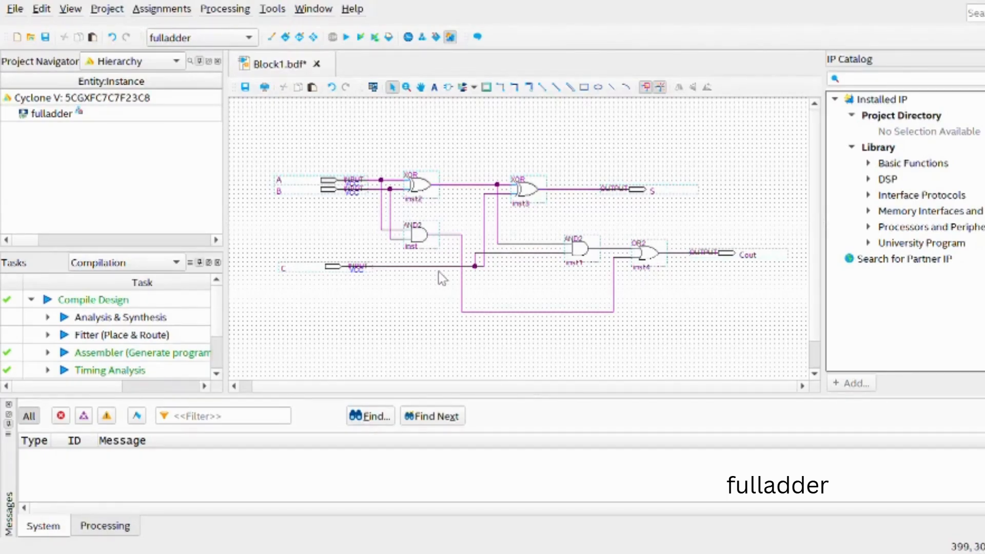
{"action": "left_click", "coordinate": [347, 39]}
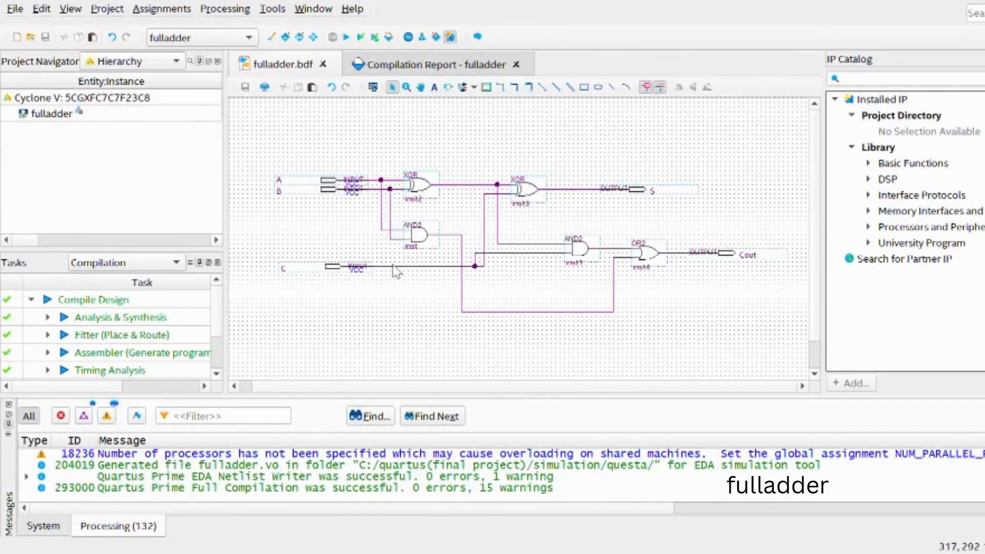
{"action": "left_click", "coordinate": [13, 13]}
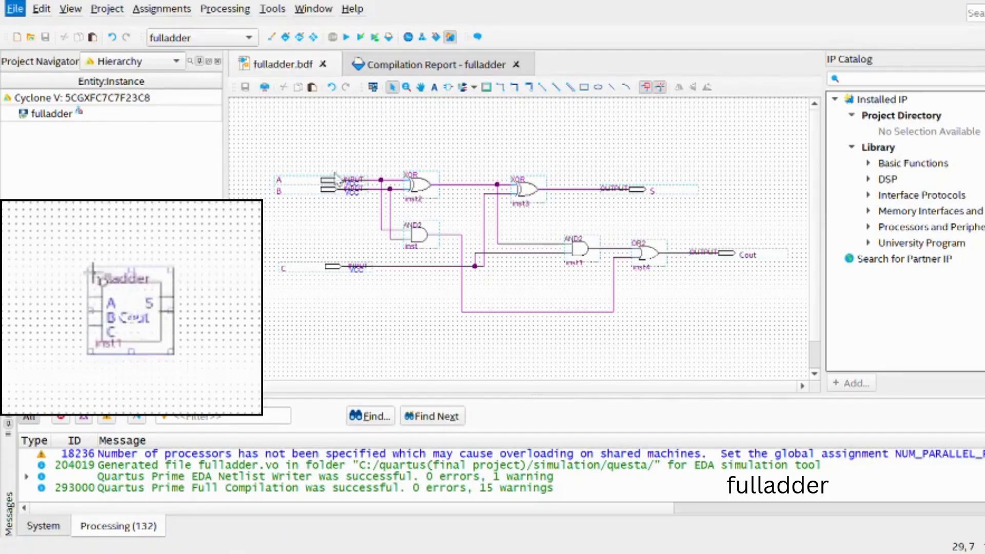
{"action": "left_click", "coordinate": [480, 132]}
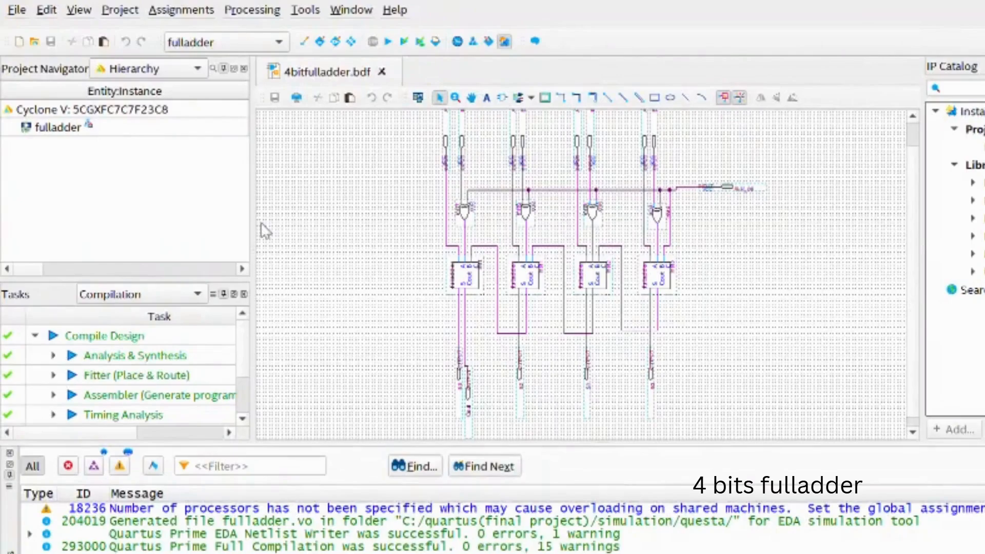
- Examine the 4bitfulladder schematic's A and B inputs, XOR gates, ALU_op line, chained fulladder blocks and sum and carry outputs
{"action": "scroll", "coordinate": [264, 230], "scroll_direction": "up", "scroll_amount": 1}
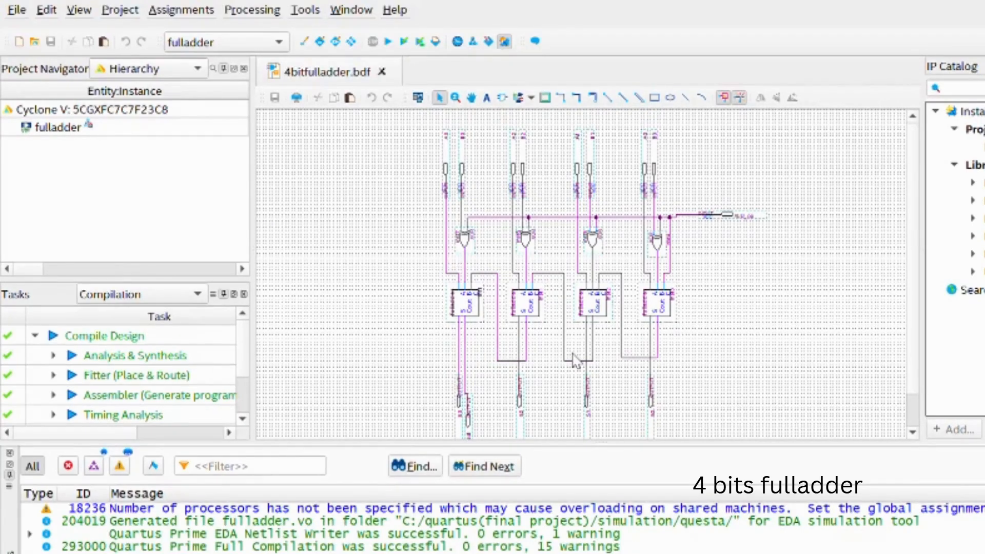
{"action": "scroll", "coordinate": [575, 359], "scroll_direction": "up", "scroll_amount": 5, "text": "ctrl"}
{"action": "scroll", "coordinate": [553, 360], "scroll_direction": "down", "scroll_amount": 5, "text": "ctrl"}
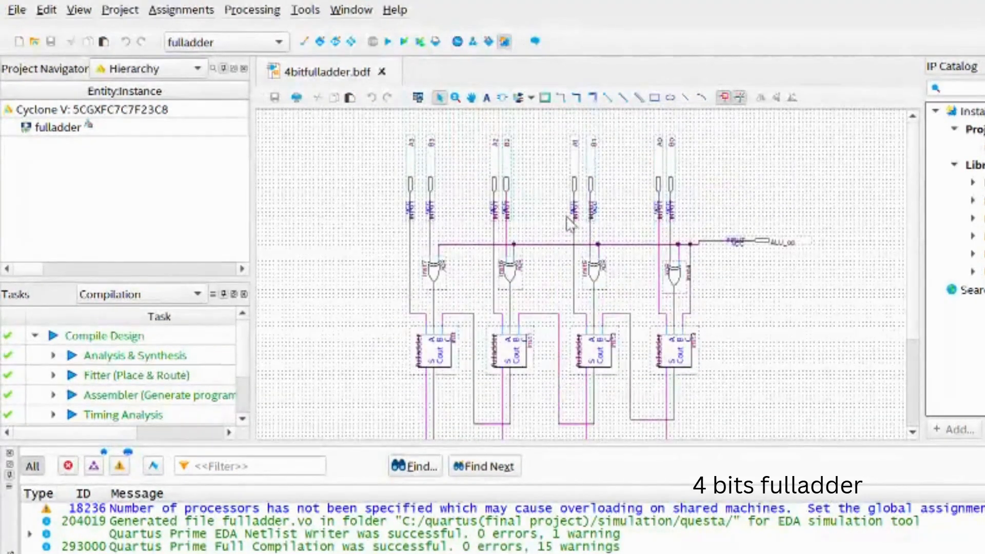
{"action": "scroll", "coordinate": [715, 226], "scroll_direction": "up", "scroll_amount": 5, "text": "ctrl"}
{"action": "scroll", "coordinate": [755, 239], "scroll_direction": "down", "scroll_amount": 3, "text": "ctrl"}
{"action": "scroll", "coordinate": [770, 262], "scroll_direction": "down", "scroll_amount": 3, "text": "ctrl"}
{"action": "scroll", "coordinate": [765, 256], "scroll_direction": "up", "scroll_amount": 3, "text": "ctrl"}
{"action": "scroll", "coordinate": [759, 254], "scroll_direction": "down", "scroll_amount": 2, "text": "ctrl"}
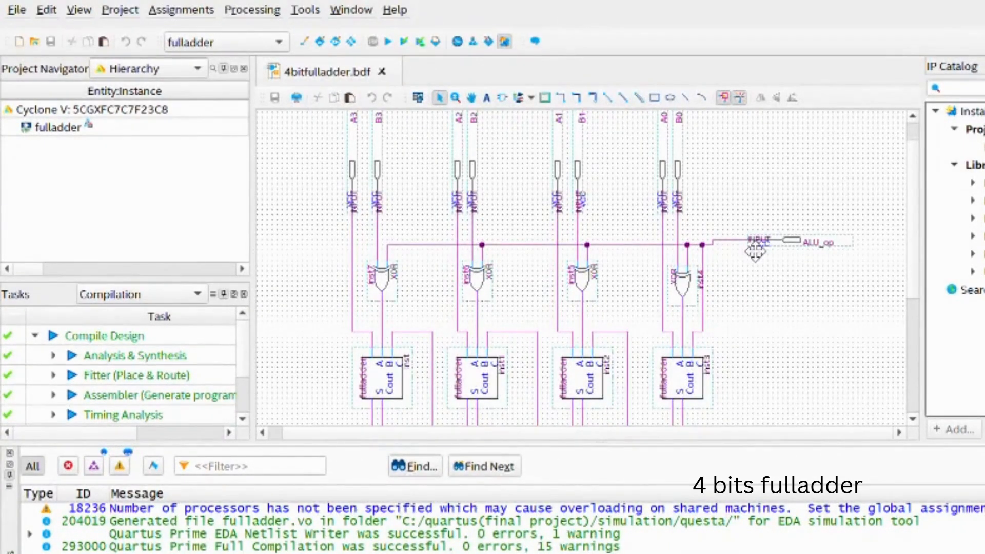
{"action": "scroll", "coordinate": [752, 249], "scroll_direction": "up", "scroll_amount": 1}
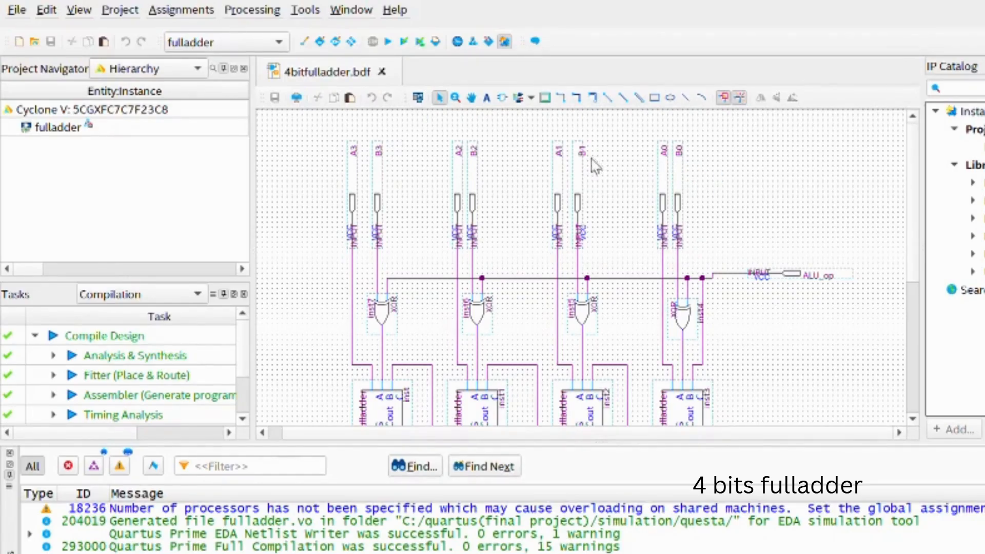
{"action": "scroll", "coordinate": [382, 176], "scroll_direction": "down", "scroll_amount": 2}
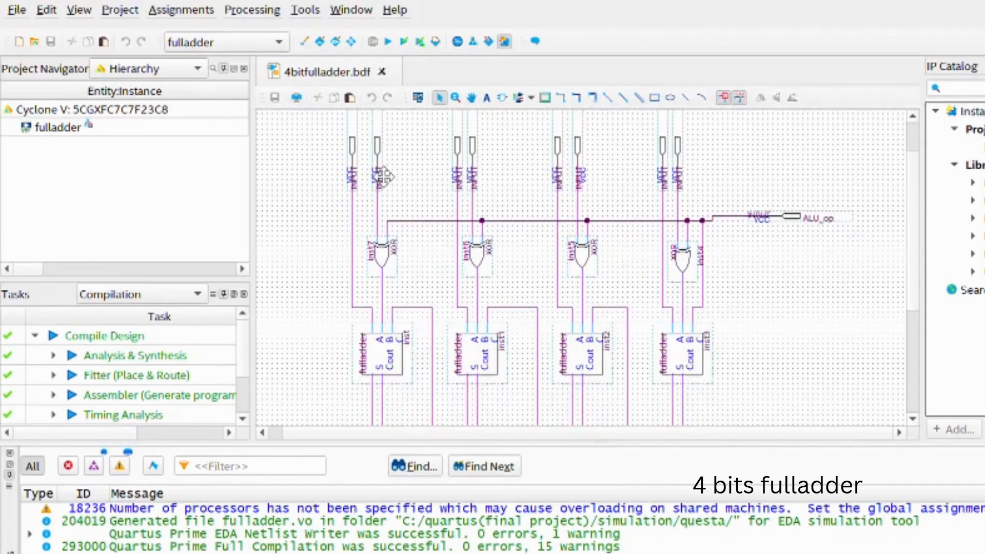
{"action": "scroll", "coordinate": [382, 176], "scroll_direction": "down", "scroll_amount": 7}
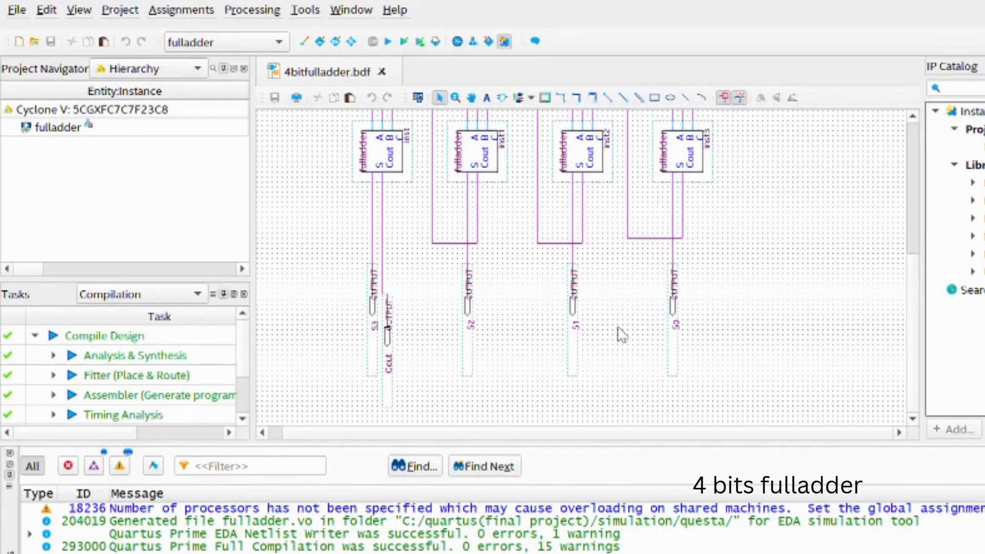
- Start a full compilation with 4bitfulladder.bdf open and return to its schematic
{"action": "scroll", "coordinate": [622, 334], "scroll_direction": "down", "scroll_amount": 1, "text": "ctrl"}
{"action": "left_click", "coordinate": [389, 41]}
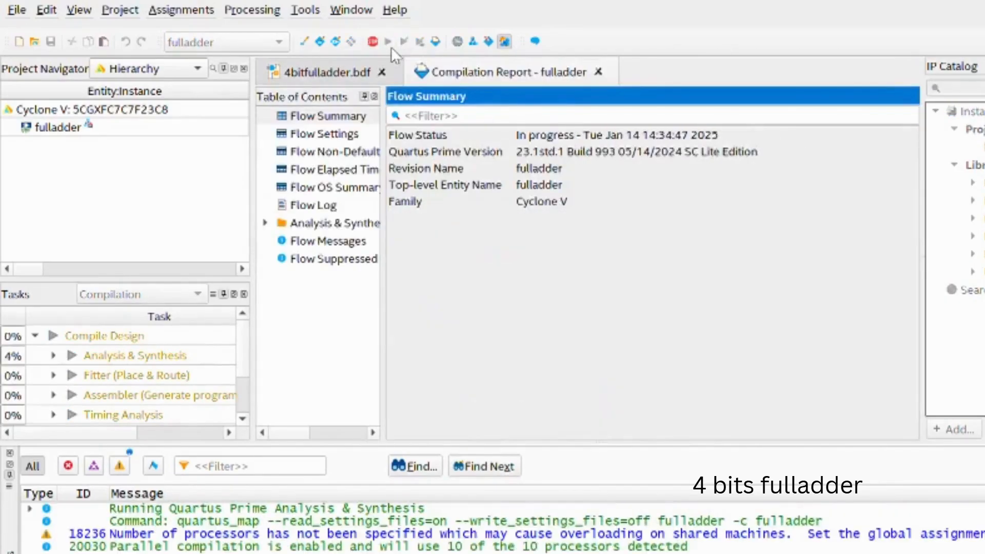
{"action": "left_click", "coordinate": [354, 72]}
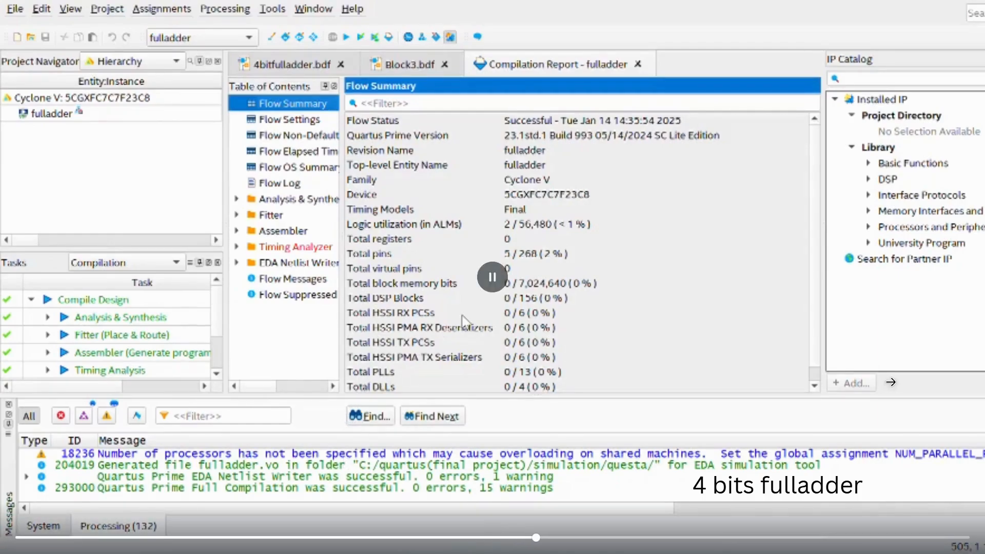
- Place the 4bitfulladder symbol in the blank Block3.bdf schematic
{"action": "left_click", "coordinate": [410, 65]}
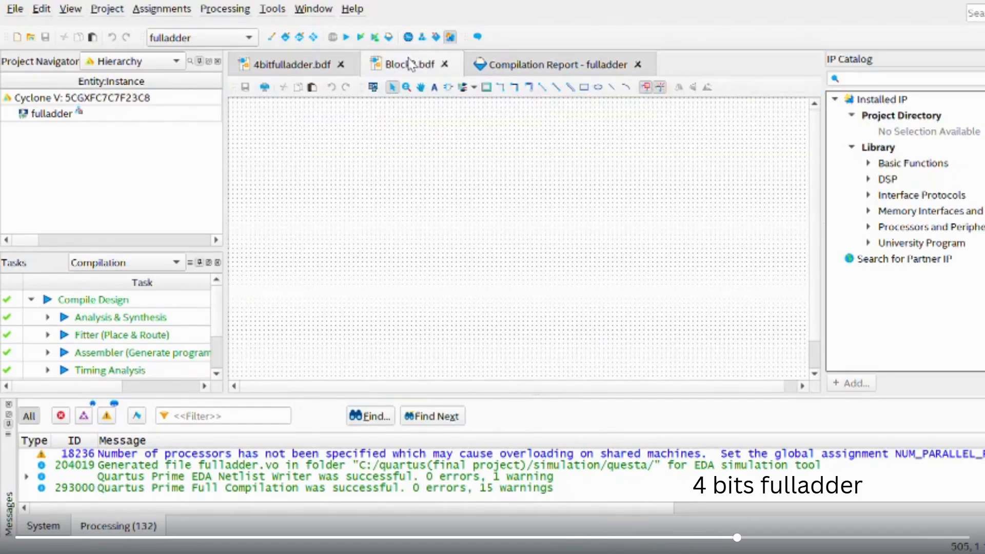
{"action": "left_click", "coordinate": [296, 62]}
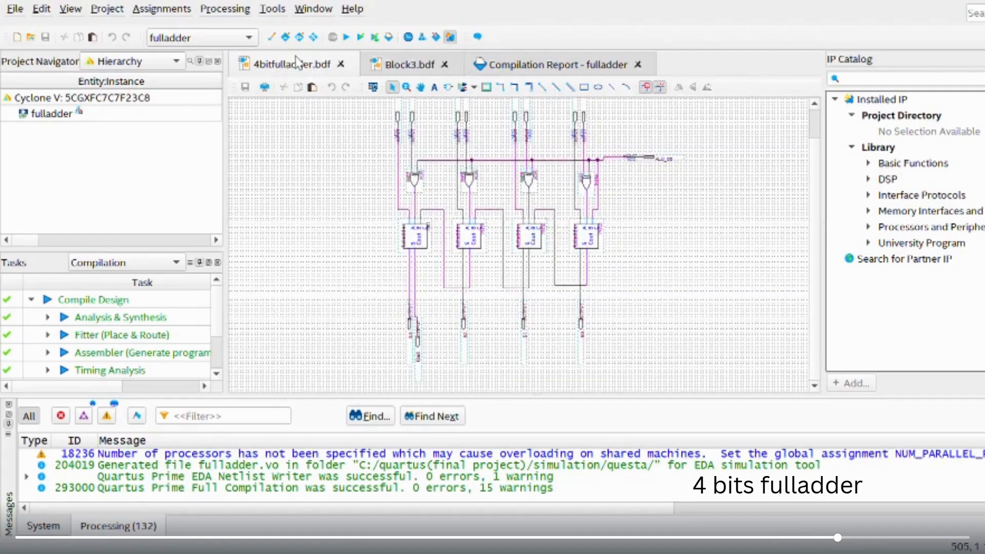
{"action": "left_click", "coordinate": [396, 67]}
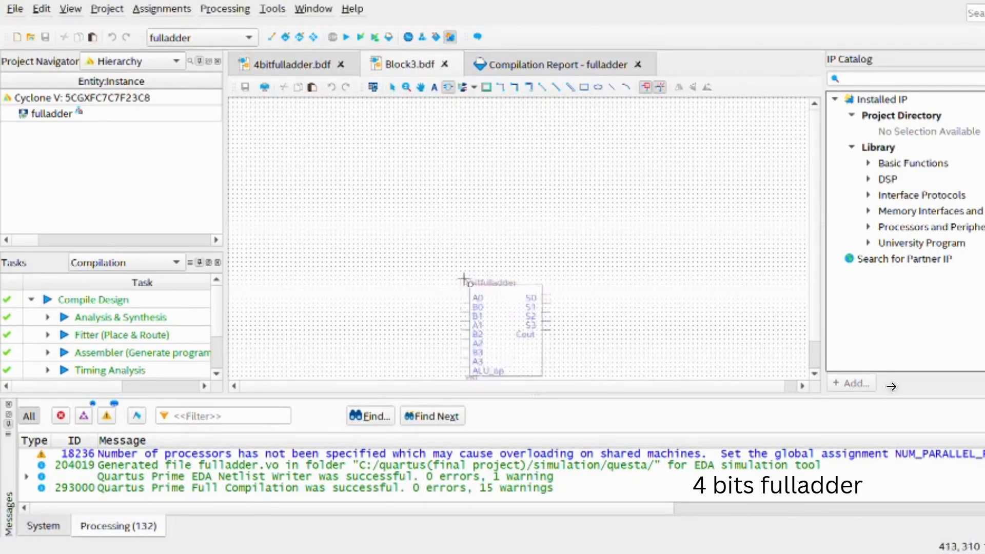
{"action": "left_click", "coordinate": [431, 209]}
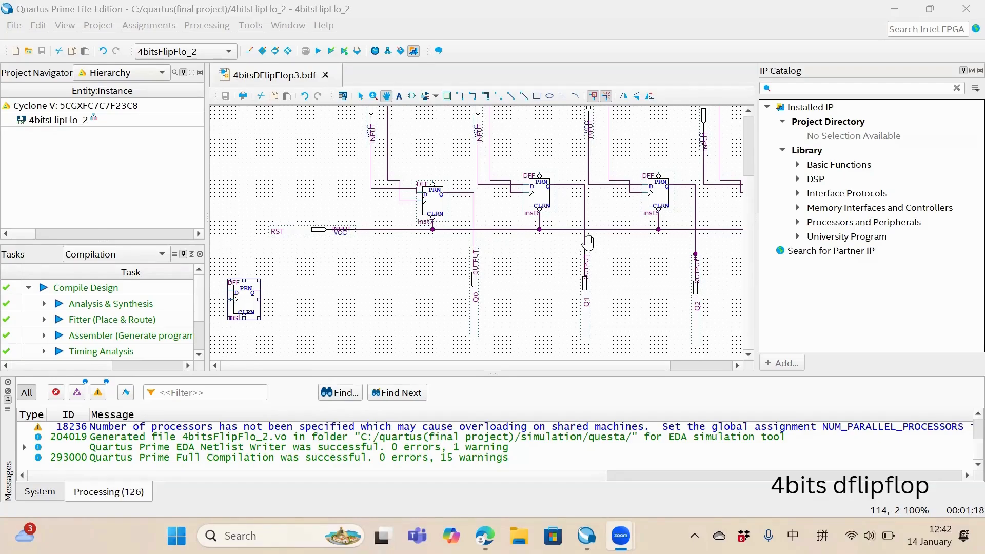
- Examine the unconnected DFF symbol and its D, Q, PRN and CLRN pins in 4bitsDFlipFlop3.bdf
{"action": "scroll", "coordinate": [318, 300], "scroll_direction": "up", "scroll_amount": 3, "text": "ctrl"}
{"action": "left_click_drag", "start_coordinate": [319, 300], "coordinate": [659, 262]}
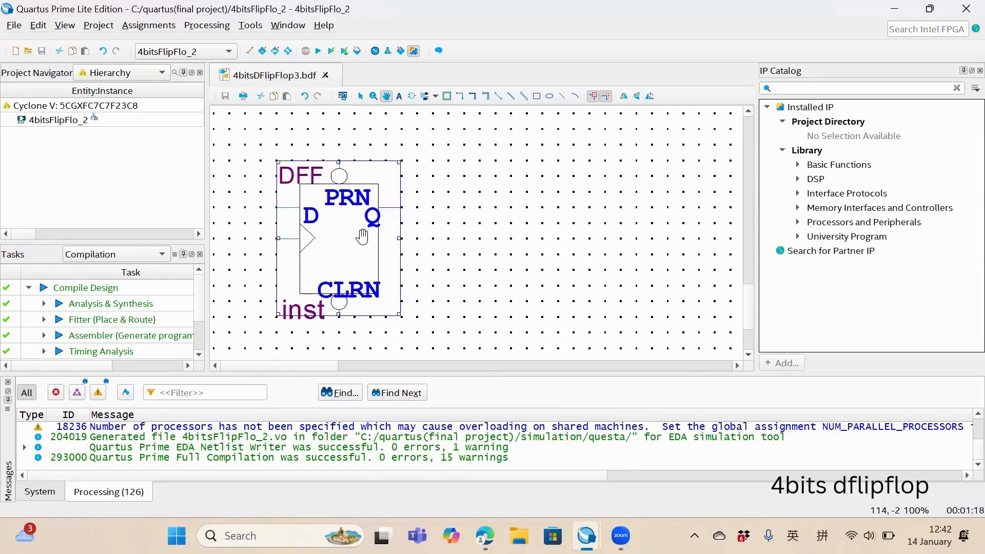
- Examine the four chained DFFs in 4bitsDFlipFlop3.bdf with their shared CLK and RST lines, D0–D3 inputs and Q0–Q3 outputs
{"action": "scroll", "coordinate": [363, 237], "scroll_direction": "down", "scroll_amount": 4, "text": "ctrl"}
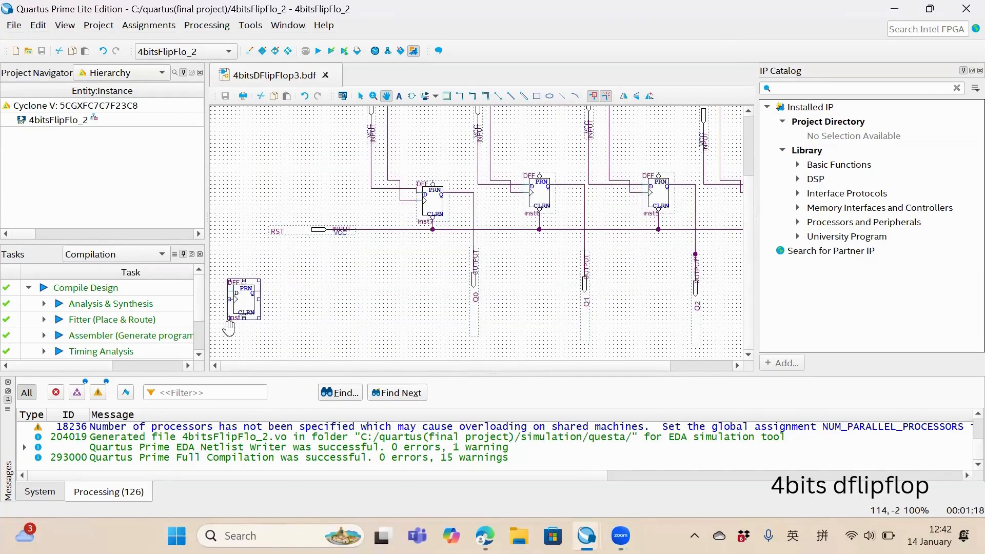
{"action": "left_click_drag", "start_coordinate": [462, 241], "coordinate": [398, 324]}
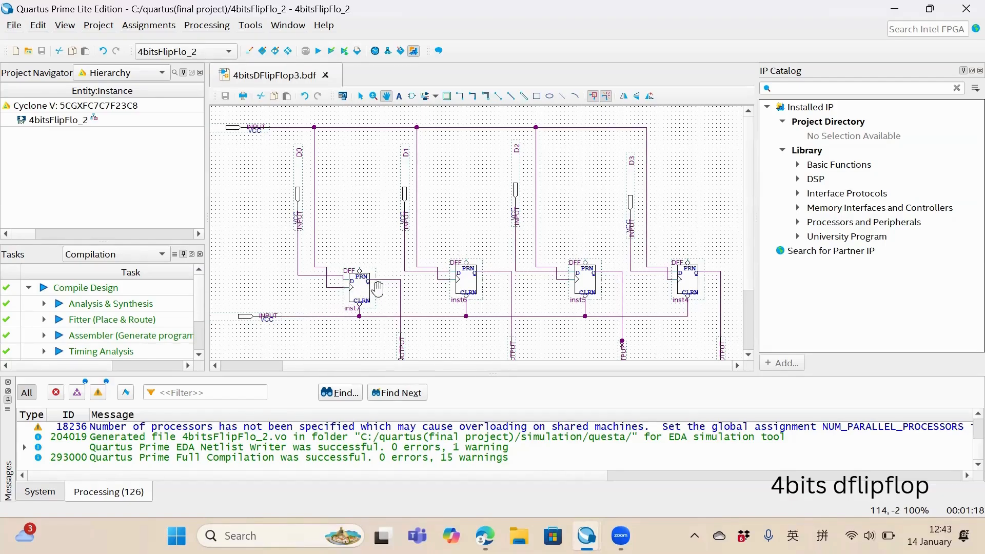
{"action": "scroll", "coordinate": [389, 291], "scroll_direction": "down", "scroll_amount": 4}
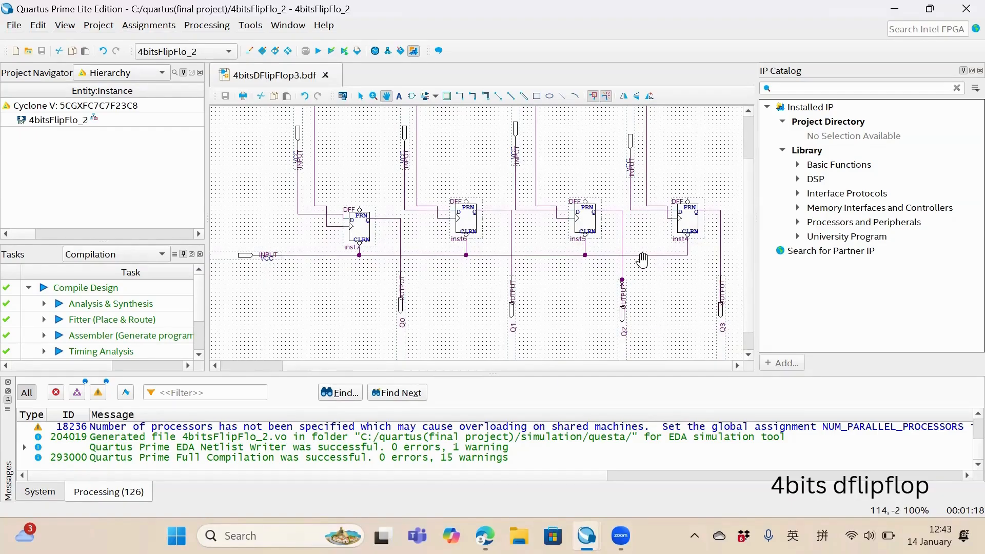
{"action": "scroll", "coordinate": [610, 266], "scroll_direction": "down", "scroll_amount": 2, "text": "ctrl"}
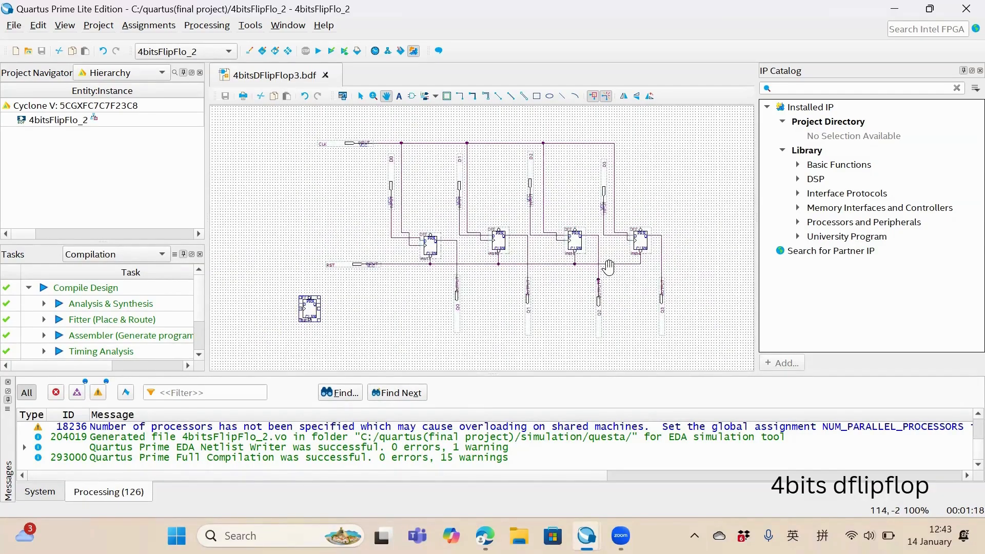
- Switch to the Google Docs report and review the D Flip-Flop section's truth table, characteristics table, expression and symbol logic
{"action": "key", "text": "alt+Tab"}
{"action": "key", "text": "alt+Tab"}
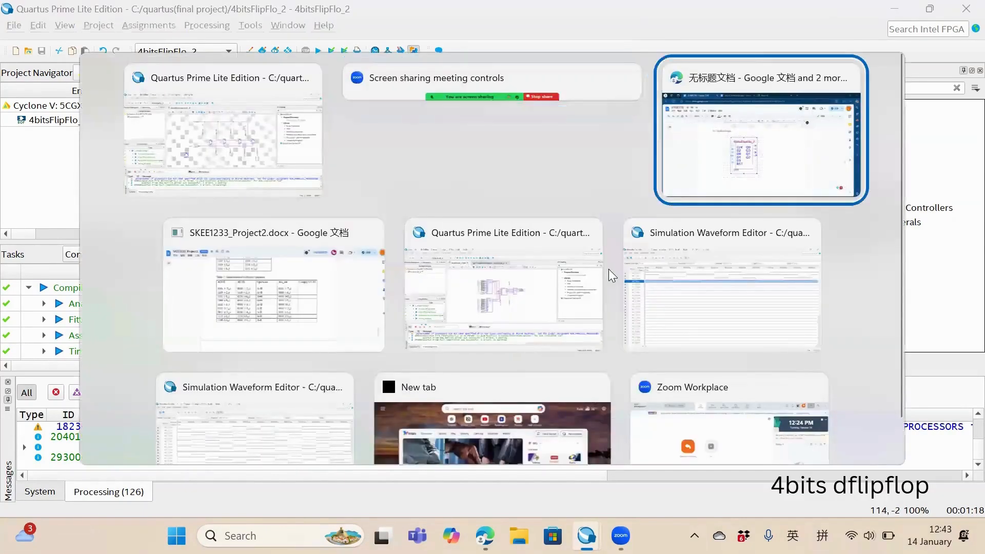
{"action": "scroll", "coordinate": [497, 225], "scroll_direction": "up", "scroll_amount": 20}
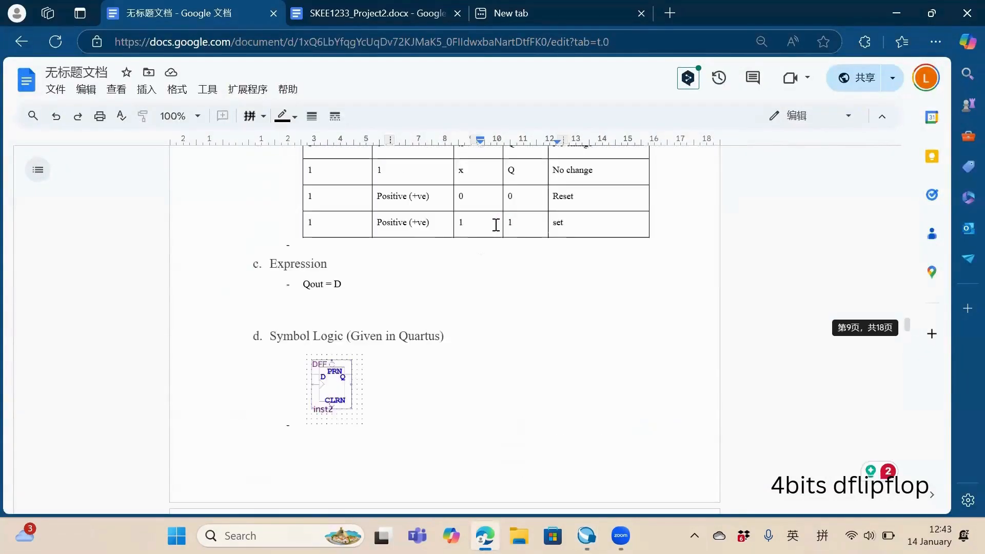
{"action": "scroll", "coordinate": [497, 225], "scroll_direction": "up", "scroll_amount": 6}
{"action": "scroll", "coordinate": [496, 225], "scroll_direction": "down", "scroll_amount": 3}
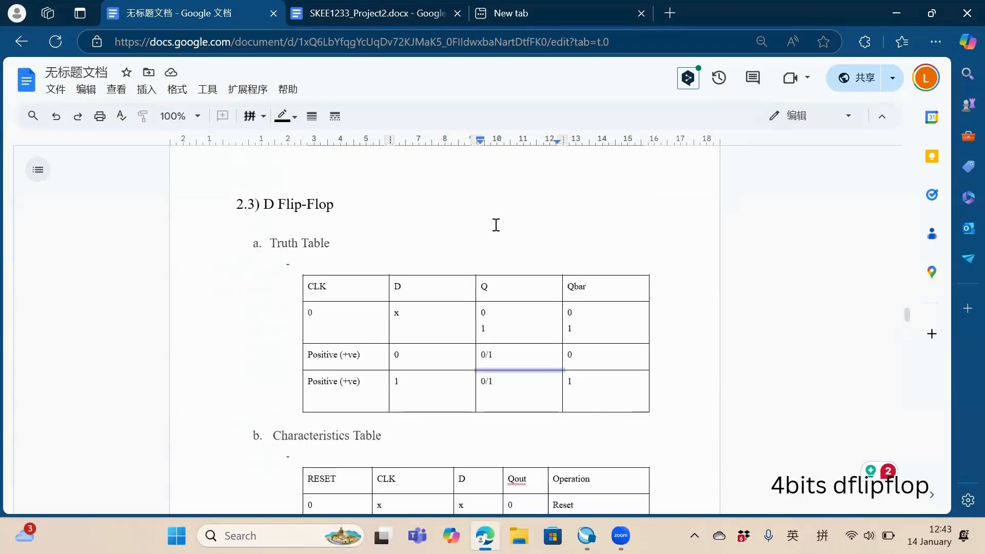
{"action": "scroll", "coordinate": [496, 225], "scroll_direction": "down", "scroll_amount": 1}
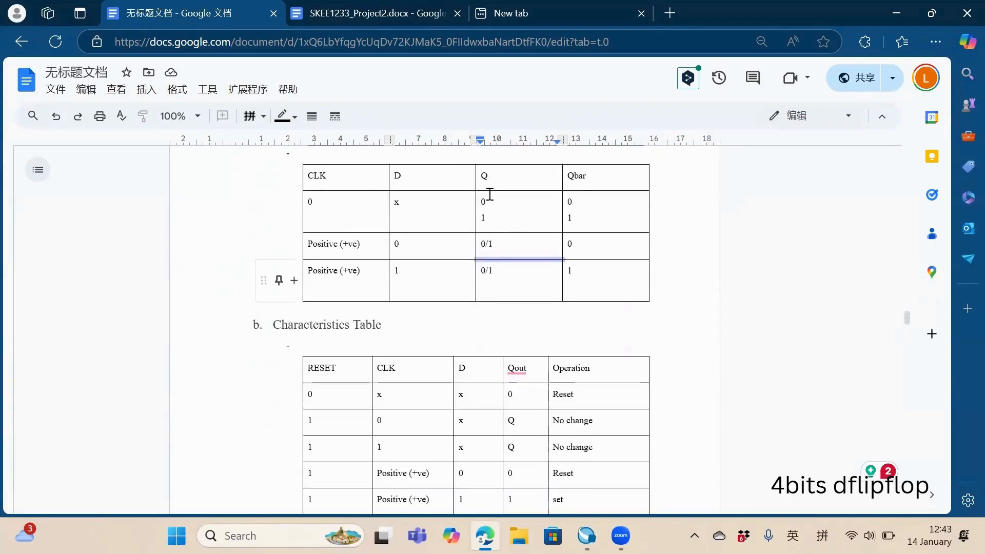
{"action": "scroll", "coordinate": [403, 248], "scroll_direction": "down", "scroll_amount": 2}
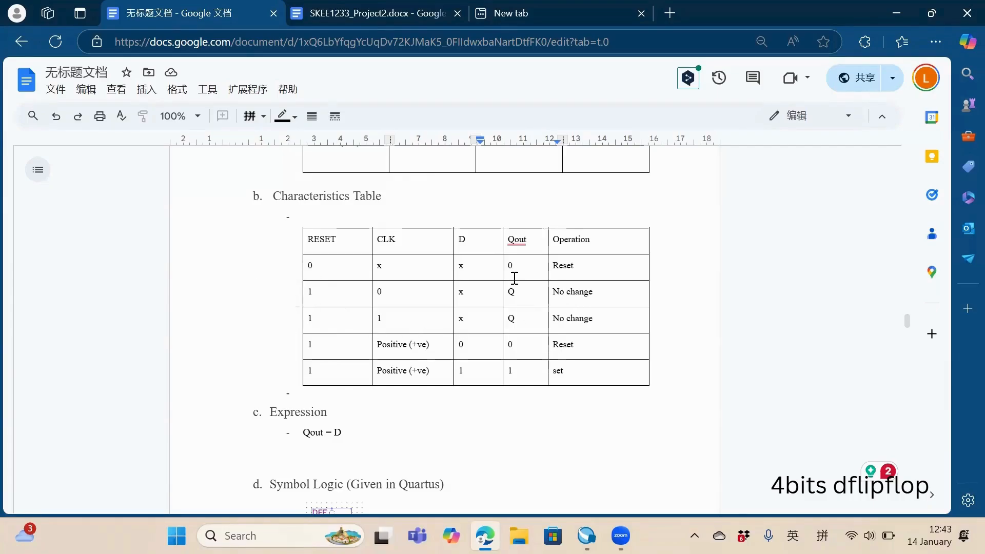
{"action": "scroll", "coordinate": [411, 245], "scroll_direction": "down", "scroll_amount": 2}
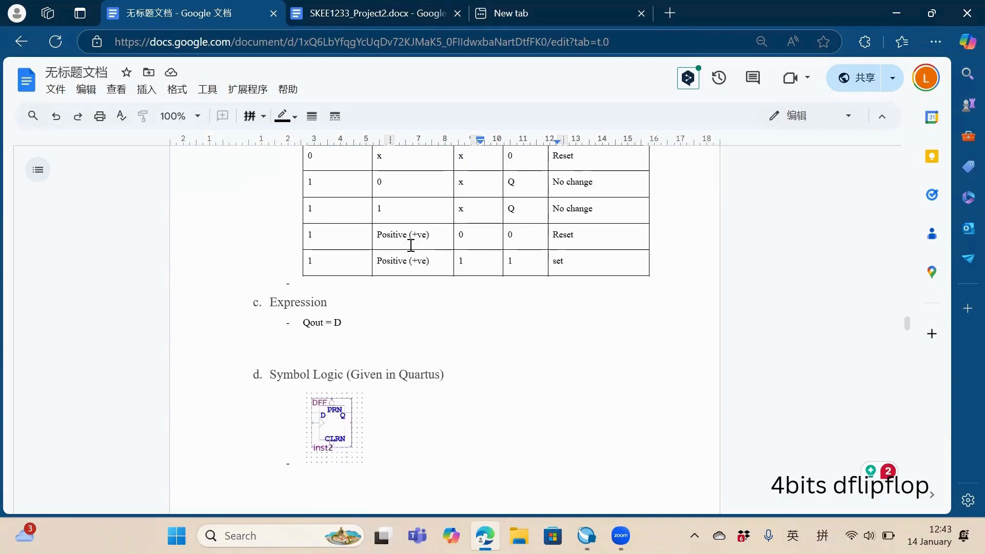
{"action": "scroll", "coordinate": [411, 245], "scroll_direction": "down", "scroll_amount": 2}
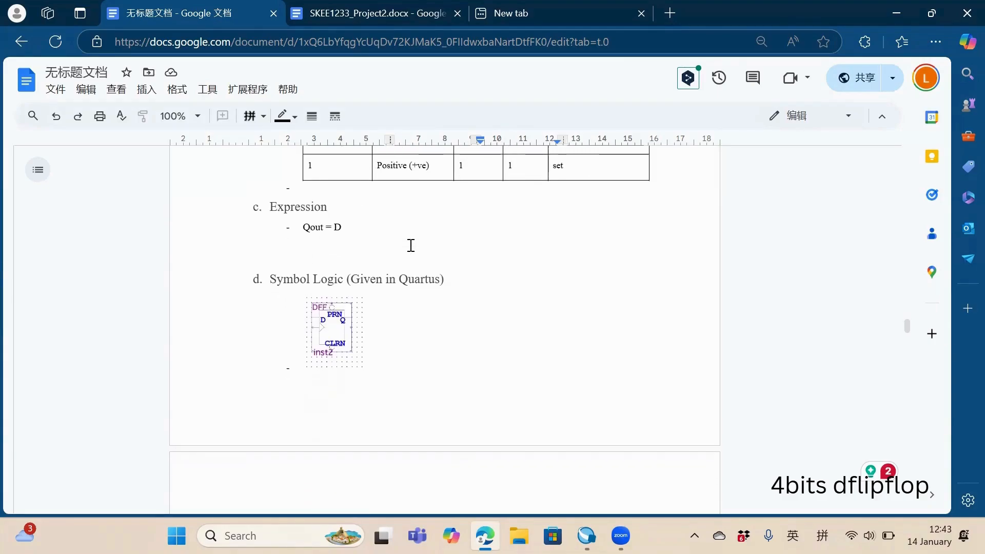
{"action": "scroll", "coordinate": [411, 245], "scroll_direction": "down", "scroll_amount": 1}
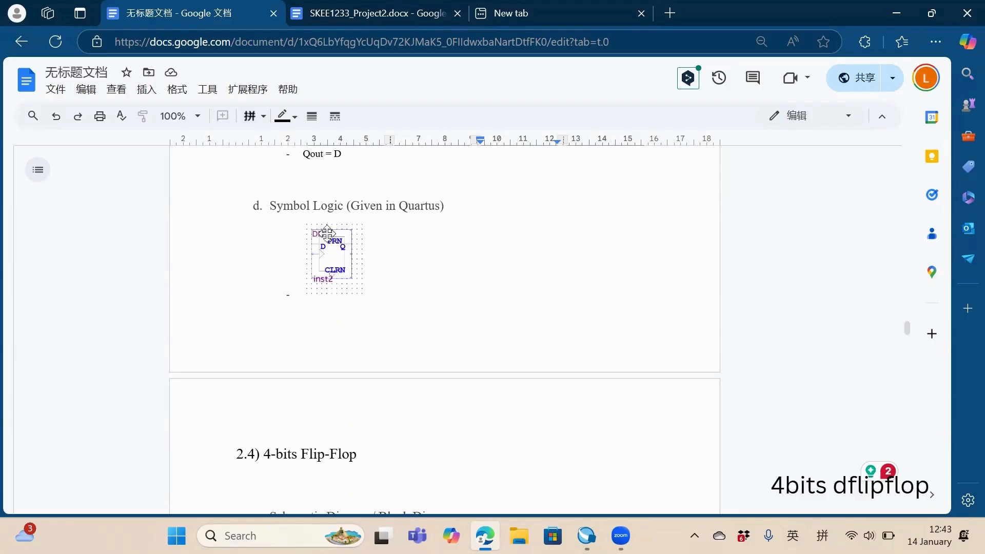
- Review the report's 4-bits Flip-Flop section, covering its schematic diagram and the 4bitsFlipFlo_2 symbol
{"action": "scroll", "coordinate": [355, 240], "scroll_direction": "down", "scroll_amount": 4}
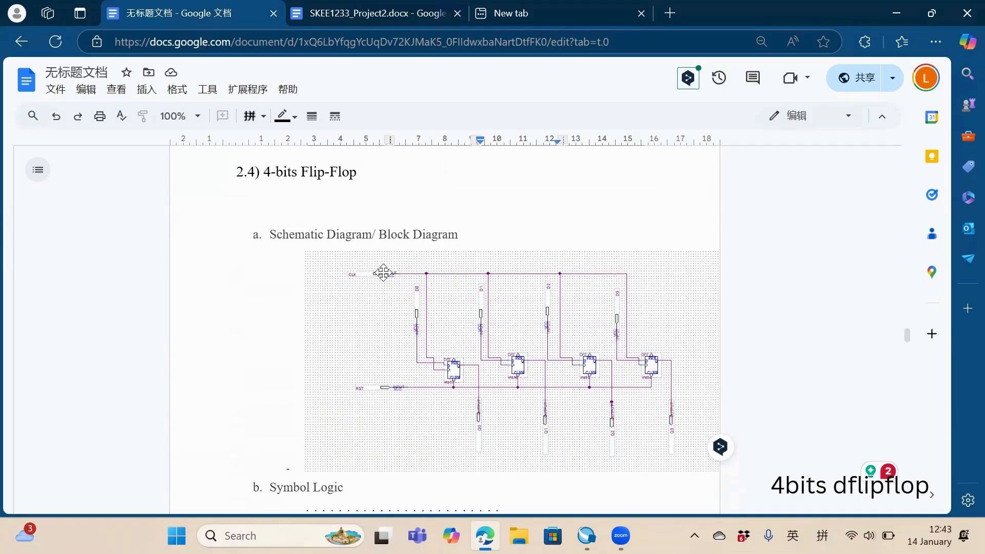
{"action": "scroll", "coordinate": [454, 276], "scroll_direction": "down", "scroll_amount": 1}
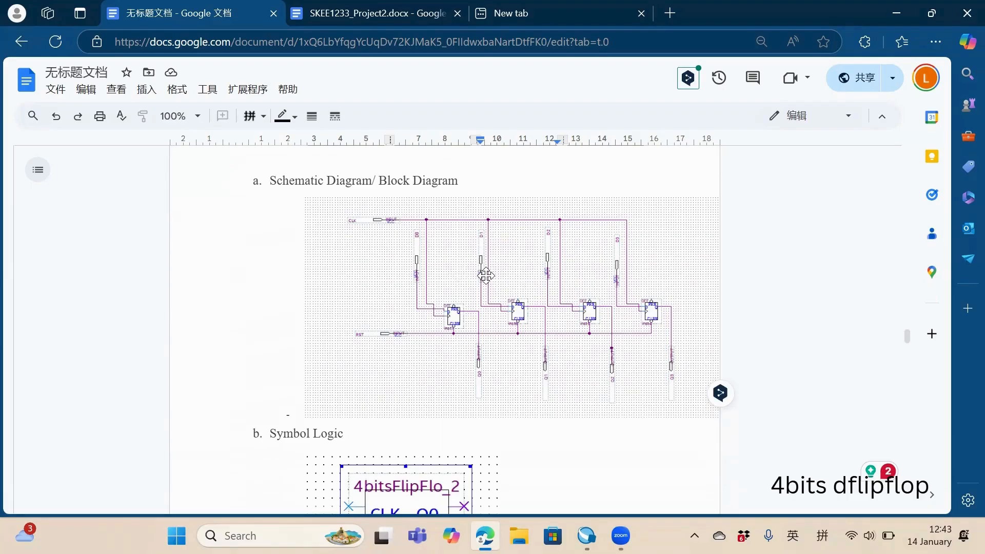
{"action": "scroll", "coordinate": [486, 275], "scroll_direction": "down", "scroll_amount": 5}
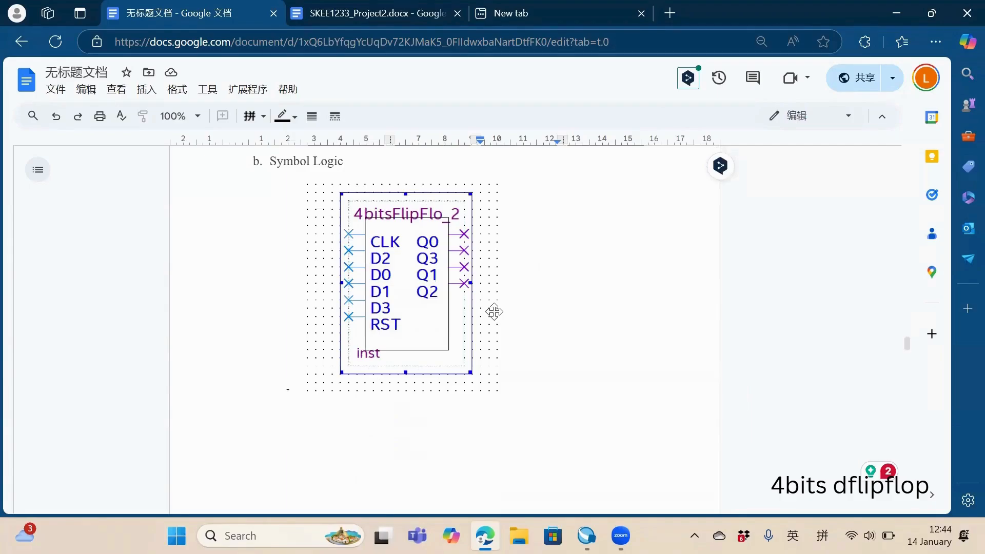
{"action": "scroll", "coordinate": [495, 312], "scroll_direction": "down", "scroll_amount": 3}
{"action": "scroll", "coordinate": [494, 311], "scroll_direction": "up", "scroll_amount": 4}
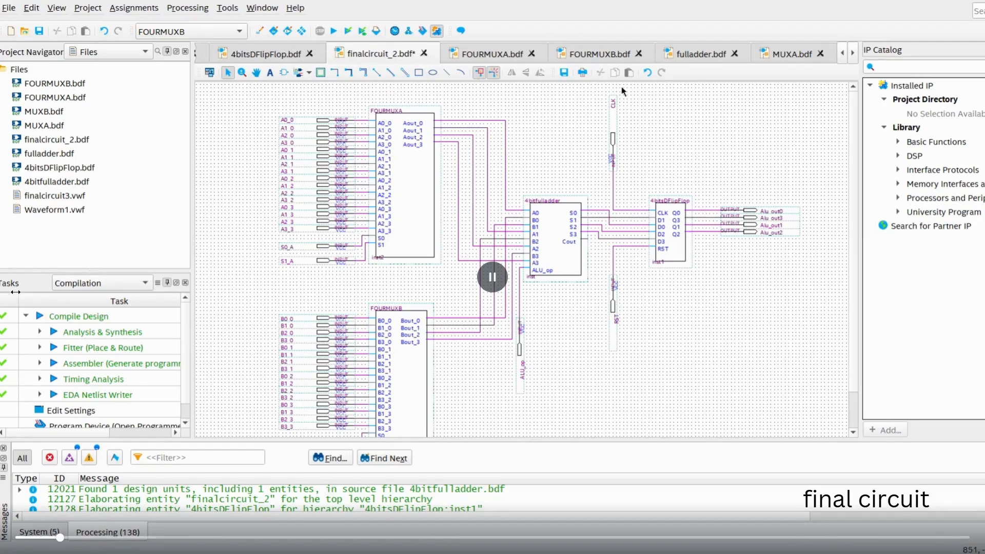
- Inspect the FOURMUXA, FOURMUXB, 4bitfulladder and 4bitsDFlipFlop blocks in finalcircuit_2.bdf one after another
{"action": "left_click", "coordinate": [416, 155]}
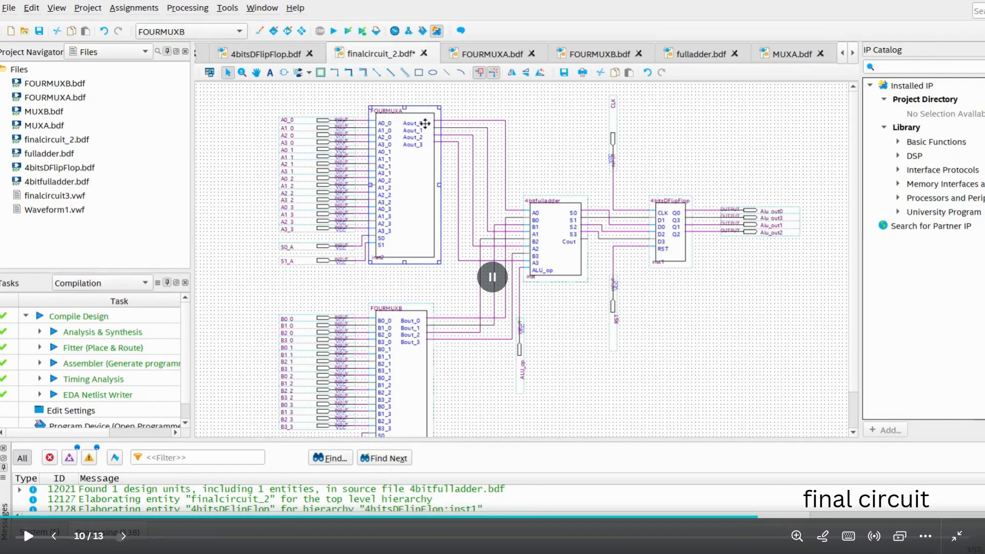
{"action": "scroll", "coordinate": [389, 307], "scroll_direction": "down", "scroll_amount": 1}
{"action": "left_click", "coordinate": [386, 308]}
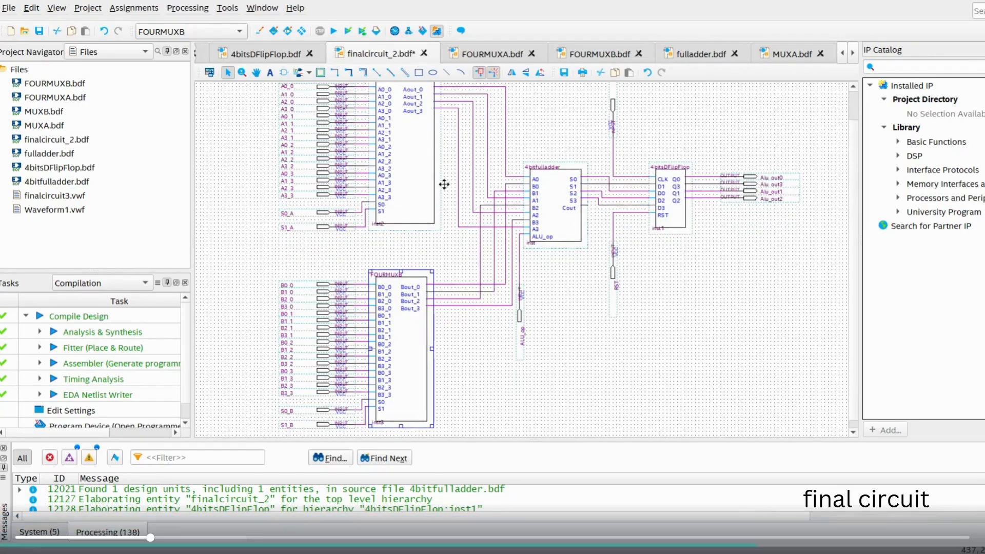
{"action": "left_click", "coordinate": [562, 207]}
{"action": "left_click", "coordinate": [543, 151]}
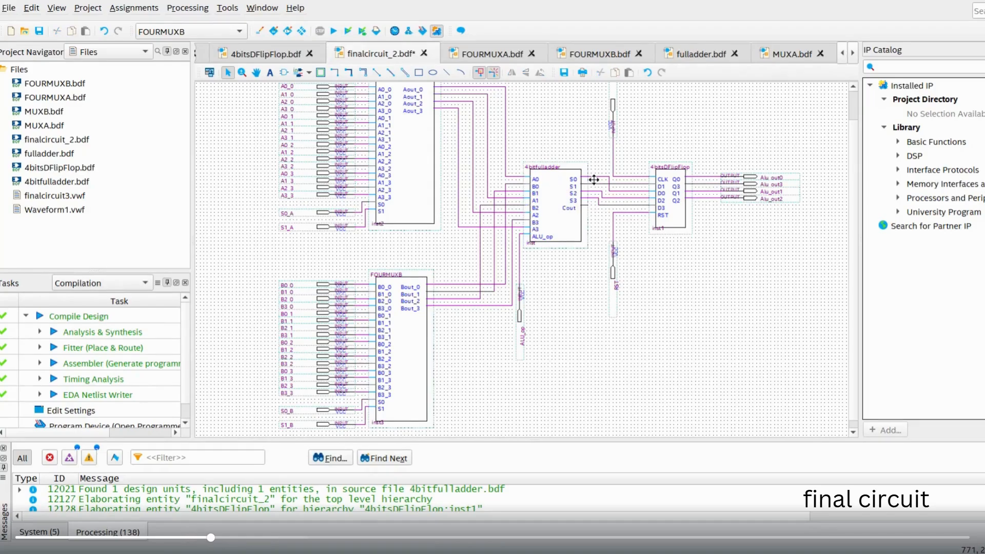
{"action": "left_click", "coordinate": [569, 195]}
{"action": "left_click", "coordinate": [674, 196]}
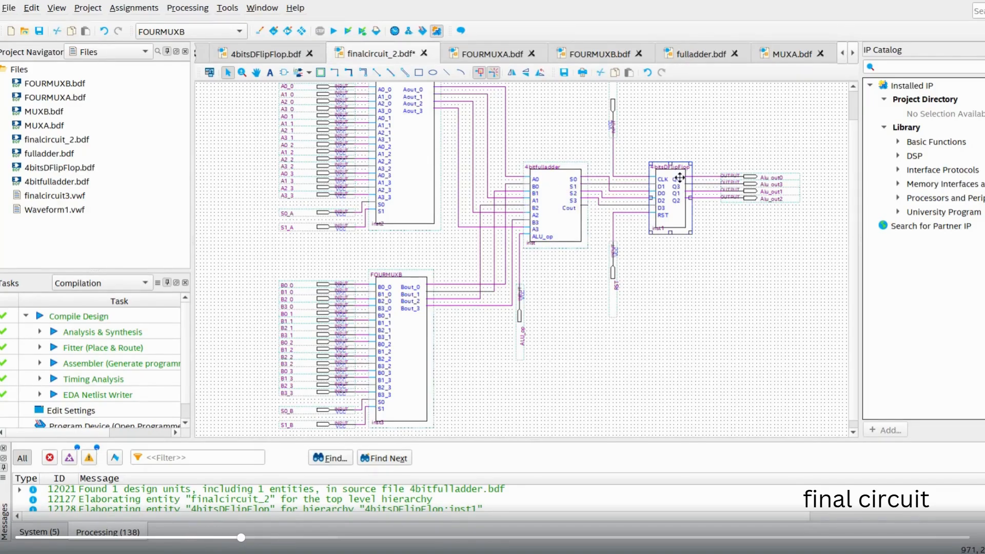
{"action": "left_click", "coordinate": [662, 155]}
{"action": "scroll", "coordinate": [663, 155], "scroll_direction": "up", "scroll_amount": 1}
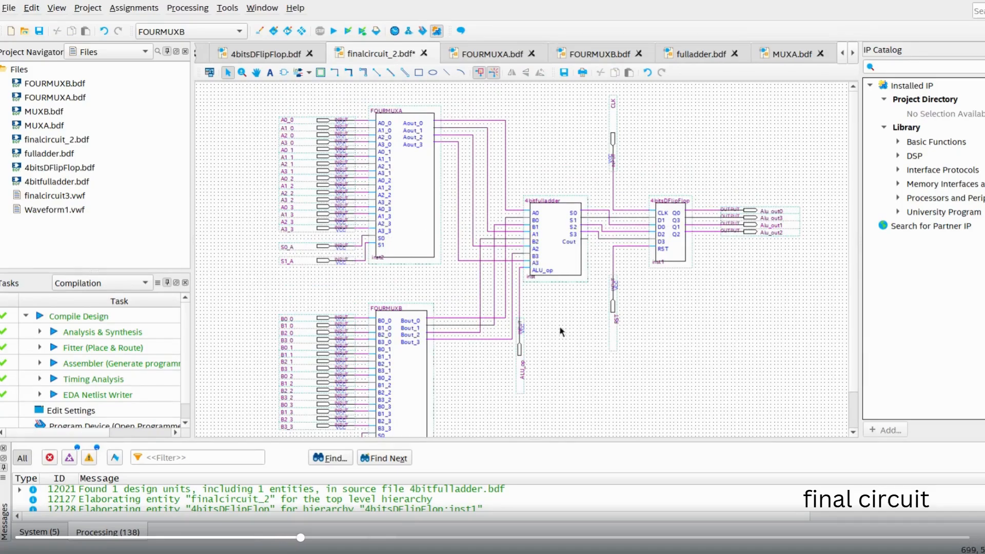
- Trace the A and B multiplexer inputs and the multiplexer output wires into the 4bitfulladder block of the final circuit
{"action": "scroll", "coordinate": [655, 183], "scroll_direction": "down", "scroll_amount": 1}
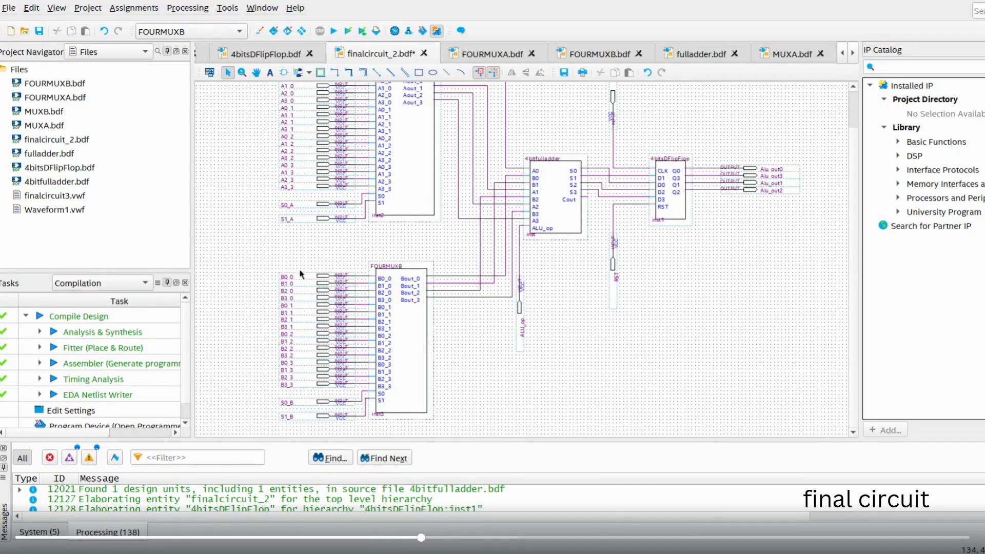
{"action": "scroll", "coordinate": [546, 289], "scroll_direction": "up", "scroll_amount": 1}
{"action": "left_click_drag", "start_coordinate": [451, 107], "coordinate": [528, 403]}
{"action": "left_click", "coordinate": [543, 224]}
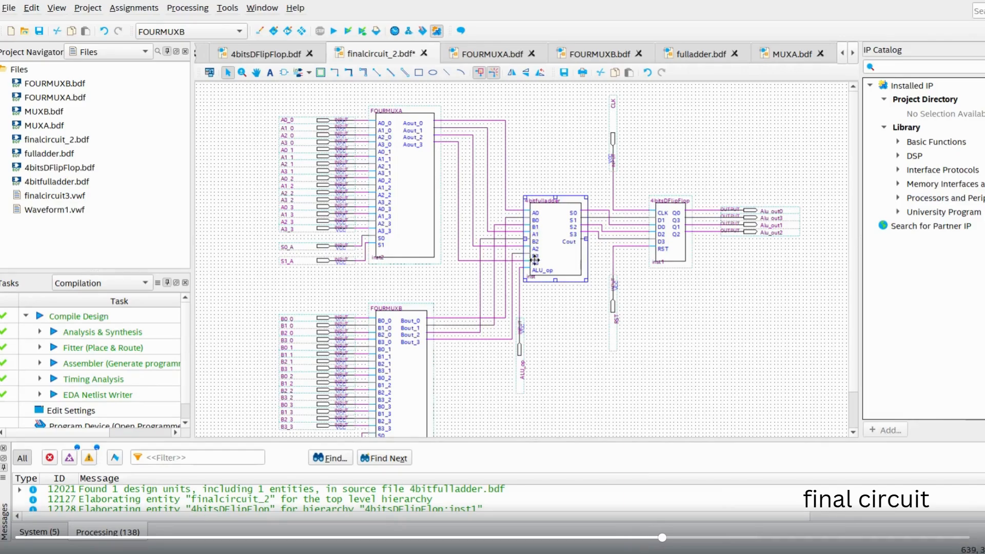
{"action": "left_click", "coordinate": [546, 131]}
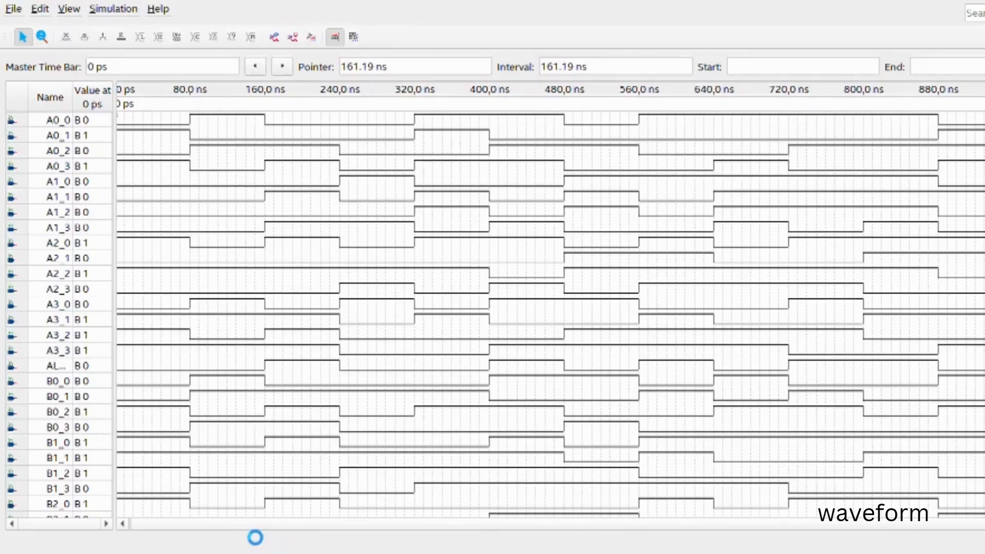
- Examine the simulation waveforms of the A and B inputs, CLK, RST, the S0 and S1 select lines and the Alu outputs
{"action": "scroll", "coordinate": [104, 323], "scroll_direction": "up", "scroll_amount": 2}
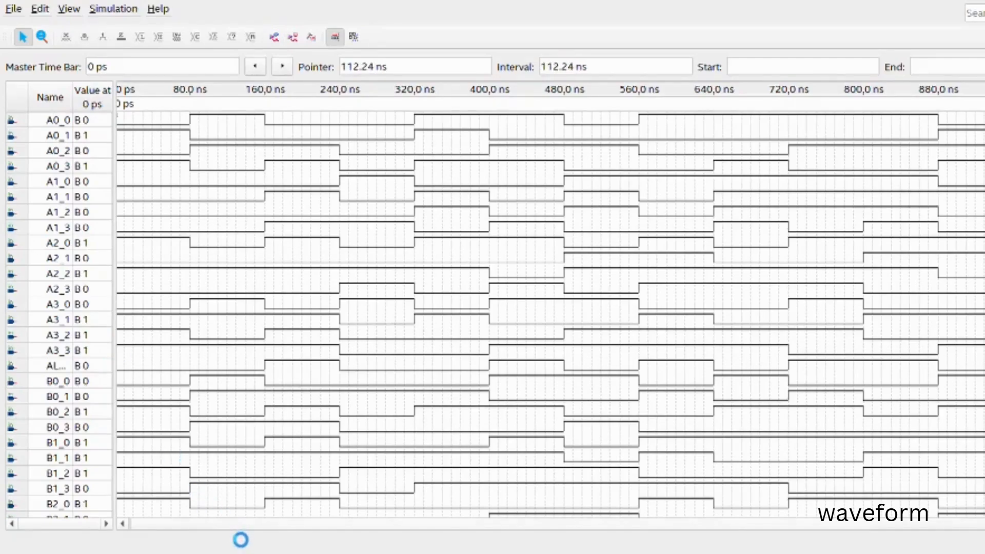
{"action": "left_click_drag", "start_coordinate": [242, 526], "coordinate": [124, 549]}
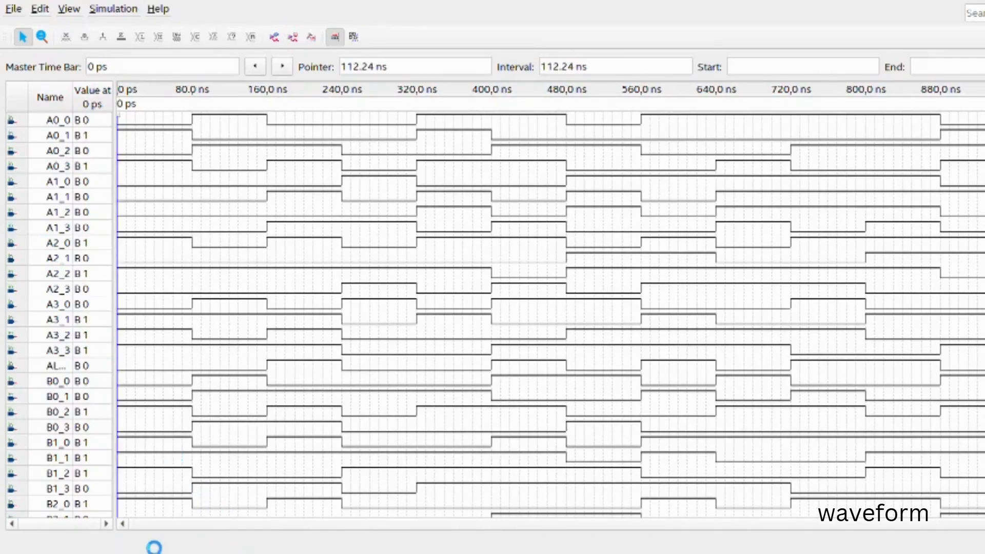
{"action": "scroll", "coordinate": [71, 397], "scroll_direction": "down", "scroll_amount": 1}
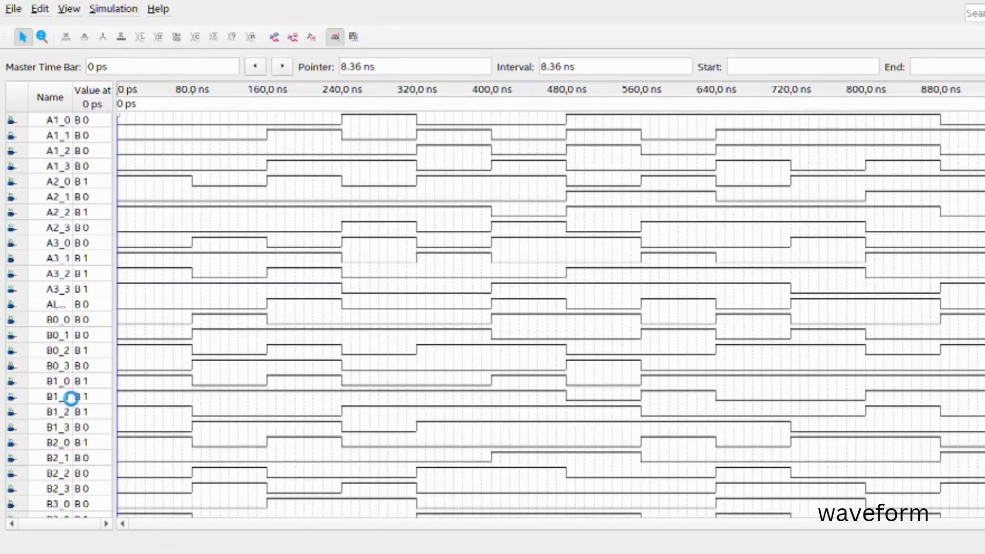
{"action": "scroll", "coordinate": [71, 397], "scroll_direction": "down", "scroll_amount": 4}
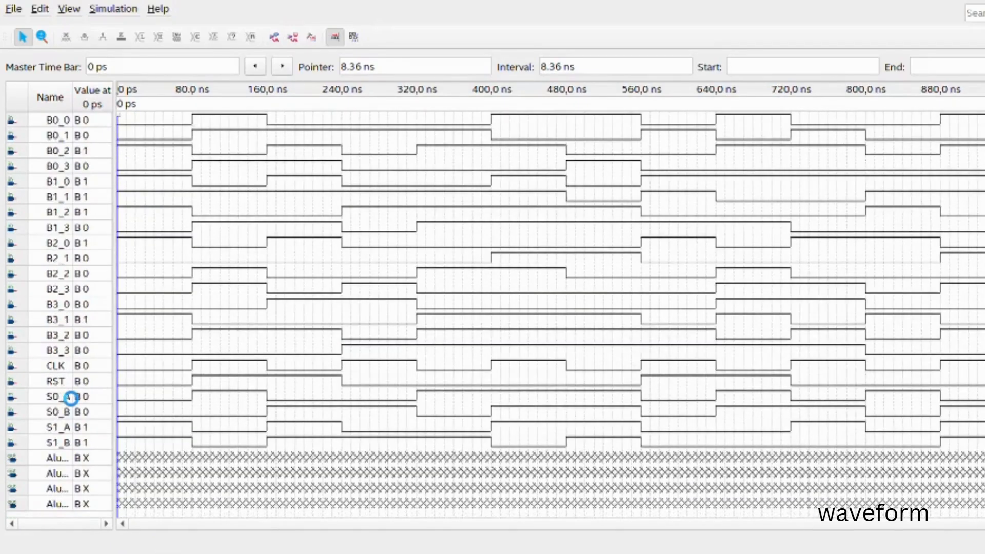
{"action": "scroll", "coordinate": [71, 397], "scroll_direction": "up", "scroll_amount": 2}
{"action": "scroll", "coordinate": [71, 397], "scroll_direction": "up", "scroll_amount": 3}
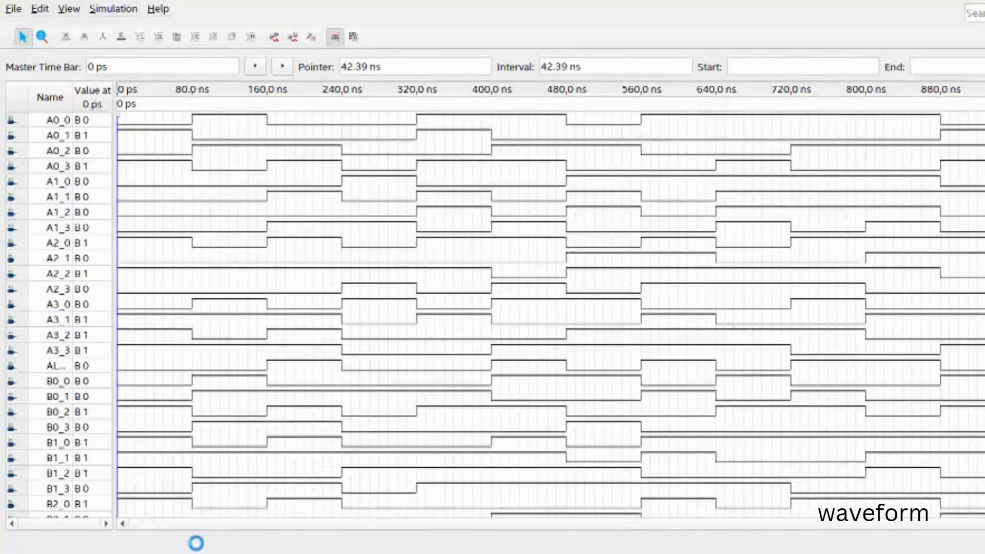
{"action": "scroll", "coordinate": [73, 441], "scroll_direction": "down", "scroll_amount": 5}
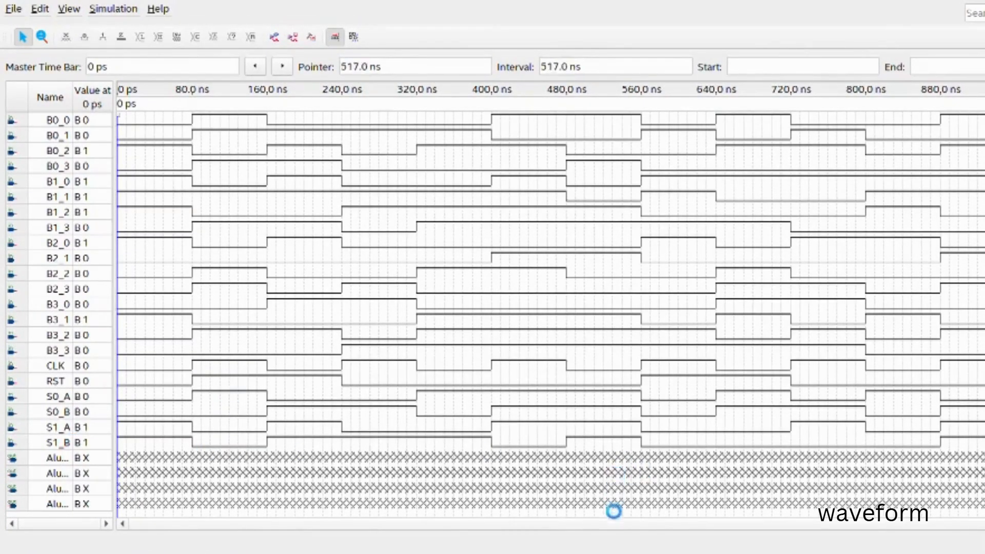
{"action": "scroll", "coordinate": [513, 313], "scroll_direction": "up", "scroll_amount": 4}
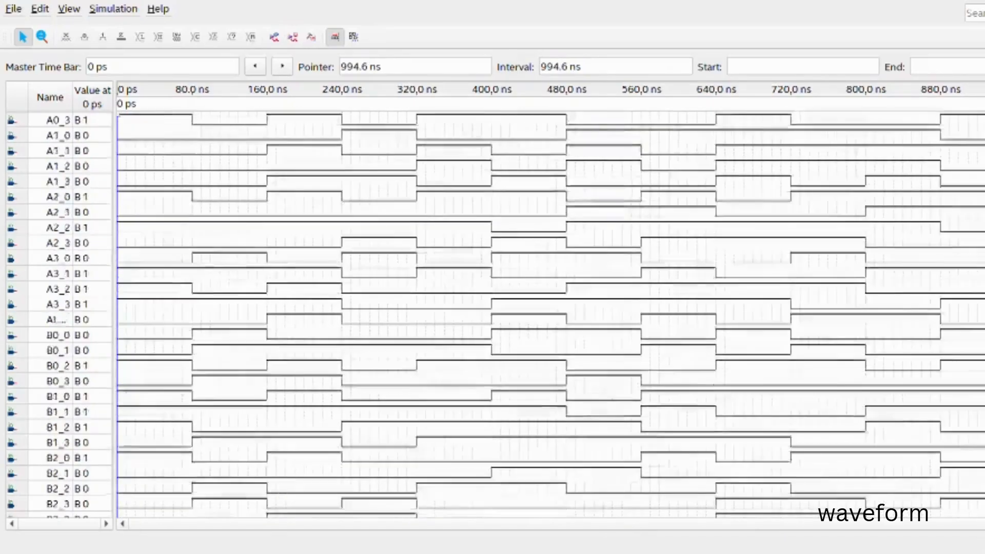
{"action": "scroll", "coordinate": [469, 145], "scroll_direction": "down", "scroll_amount": 5}
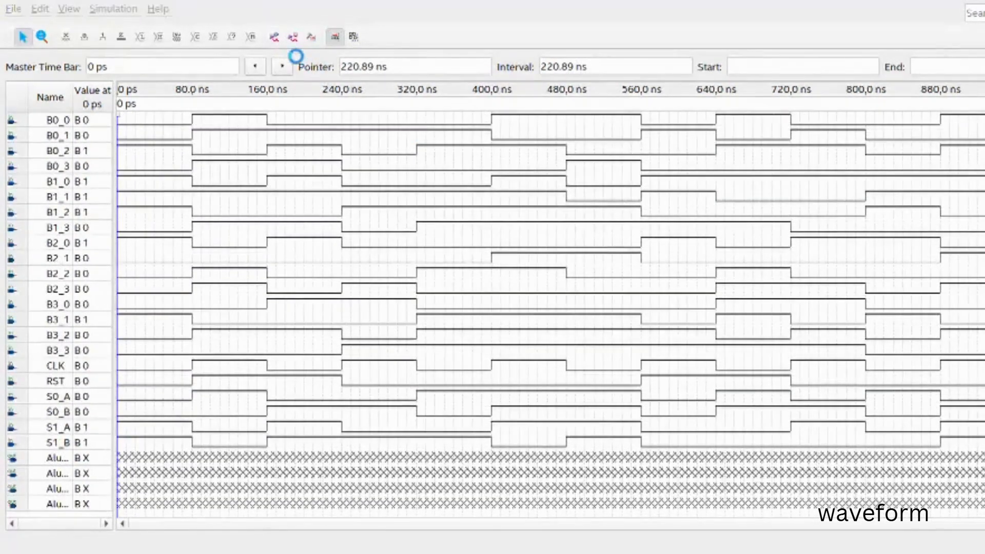